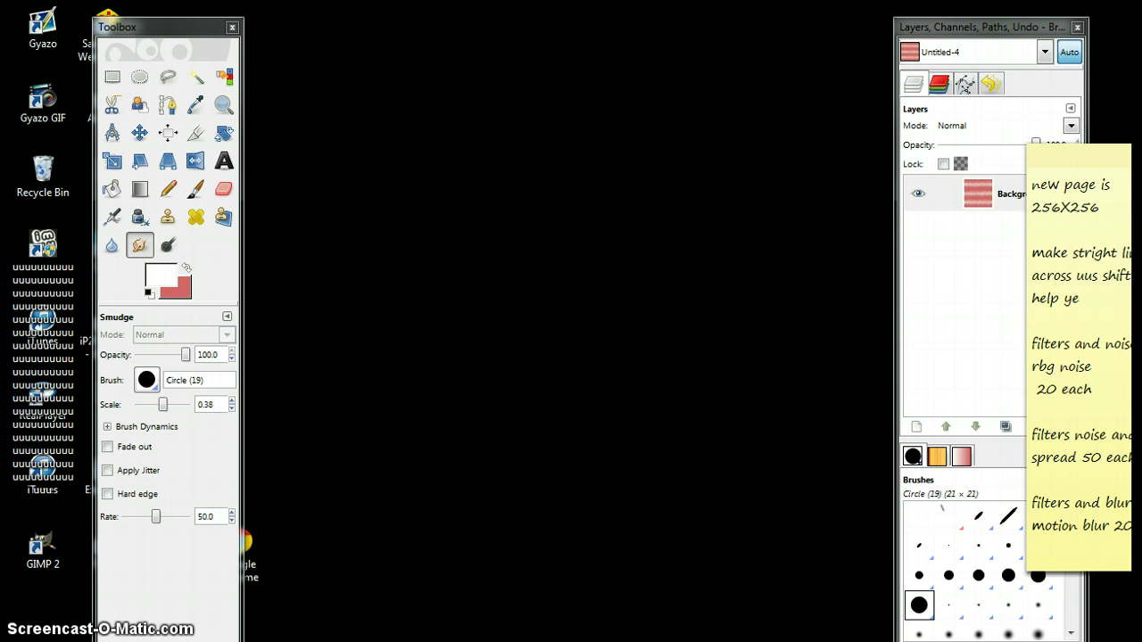
Minimize IMVU and restore GIMP's Untitled-4 red striped hair texture window
key("alt+Tab")
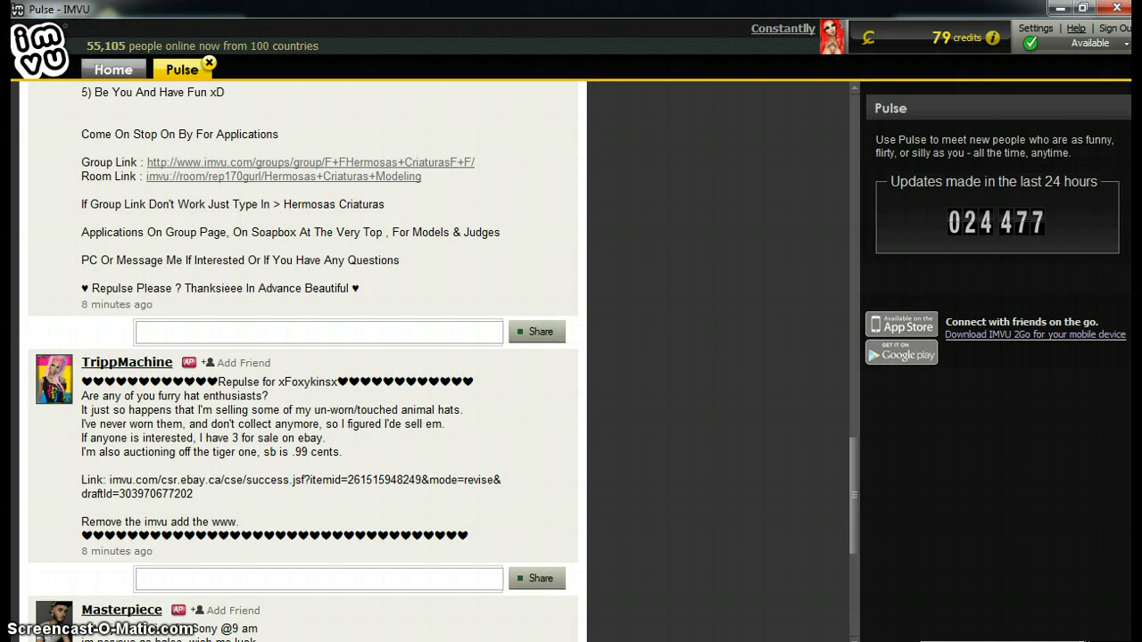
left_click(1059, 7)
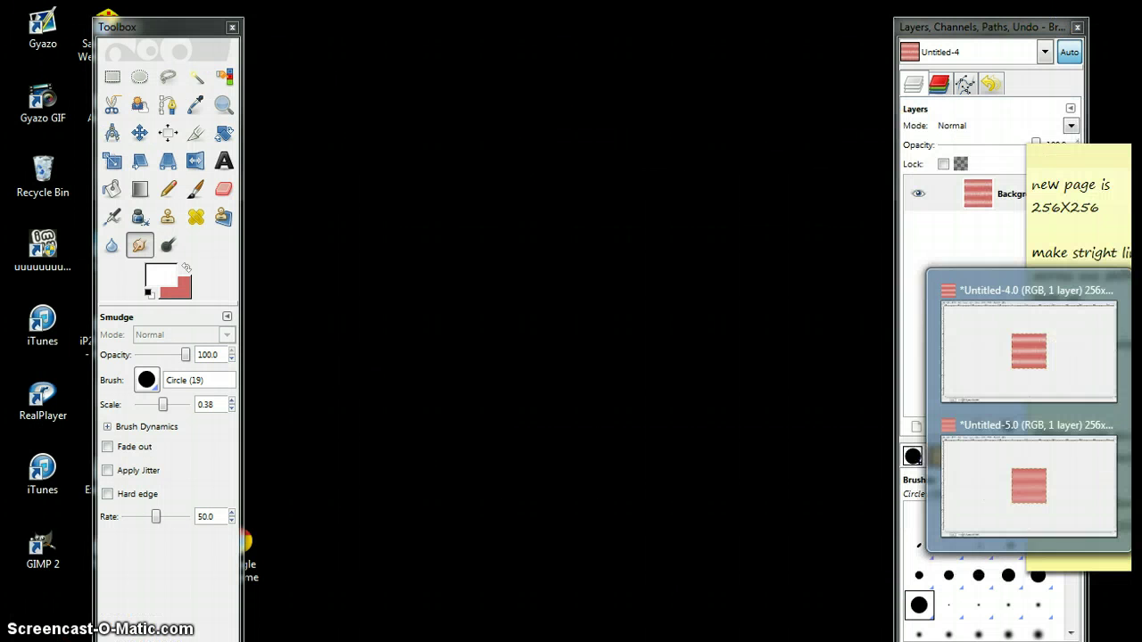
left_click(1074, 373)
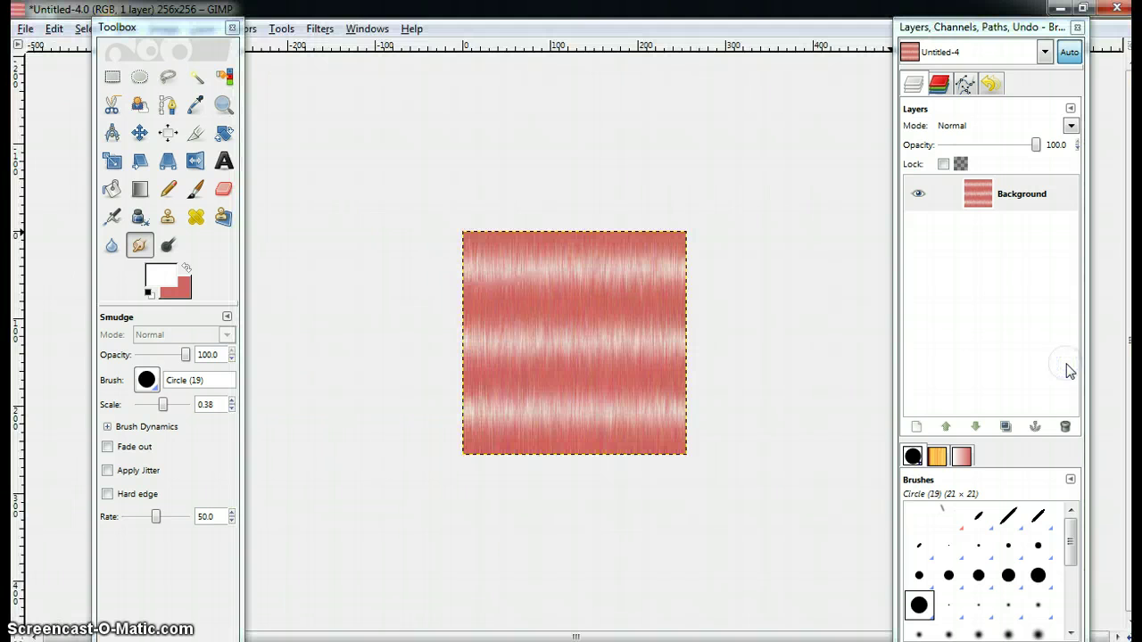
left_click(883, 309)
View the Untitled-5 smudged texture, then minimize it to return to Untitled-4
left_click(1032, 472)
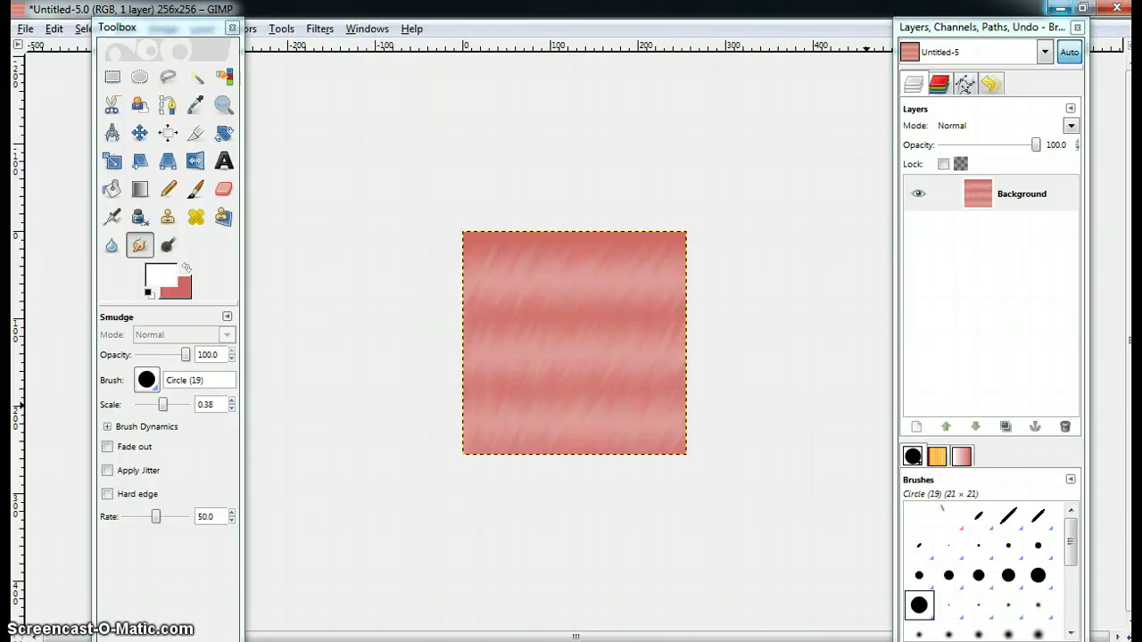
left_click(1060, 8)
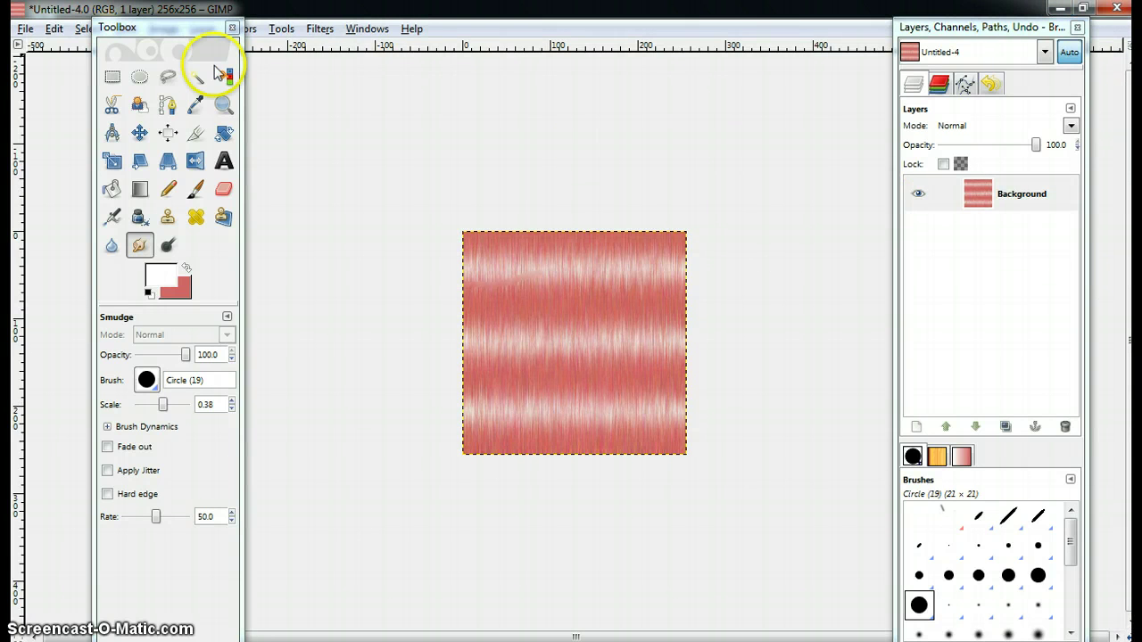
left_click(25, 29)
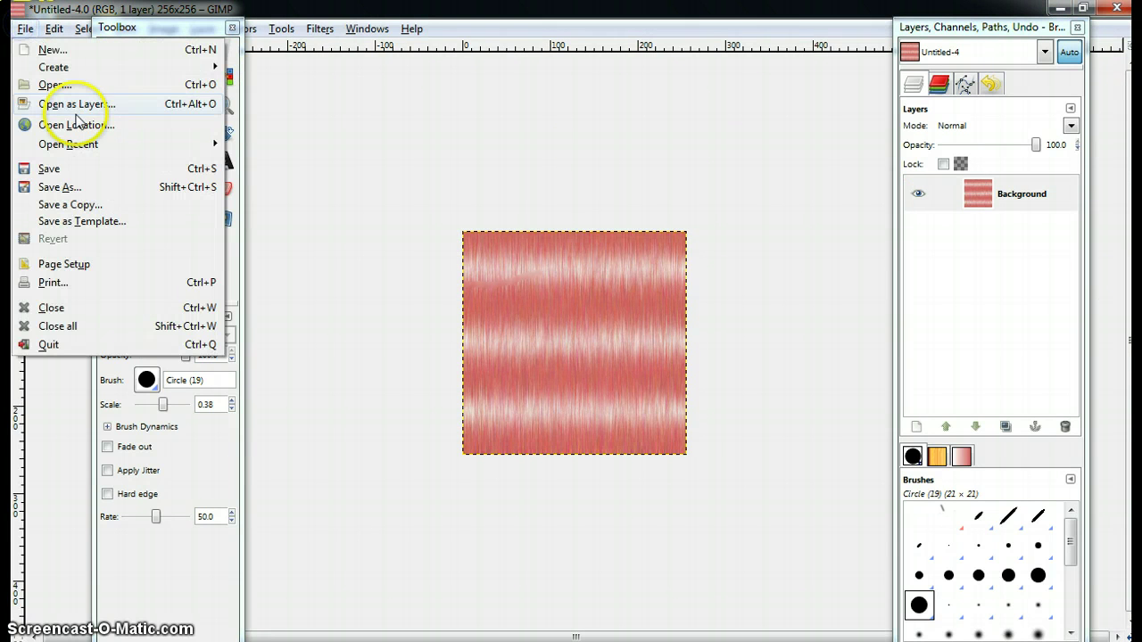
Create a new 256×256 image, Untitled-6, with a pinkish-red background, and maximize its window
left_click(130, 50)
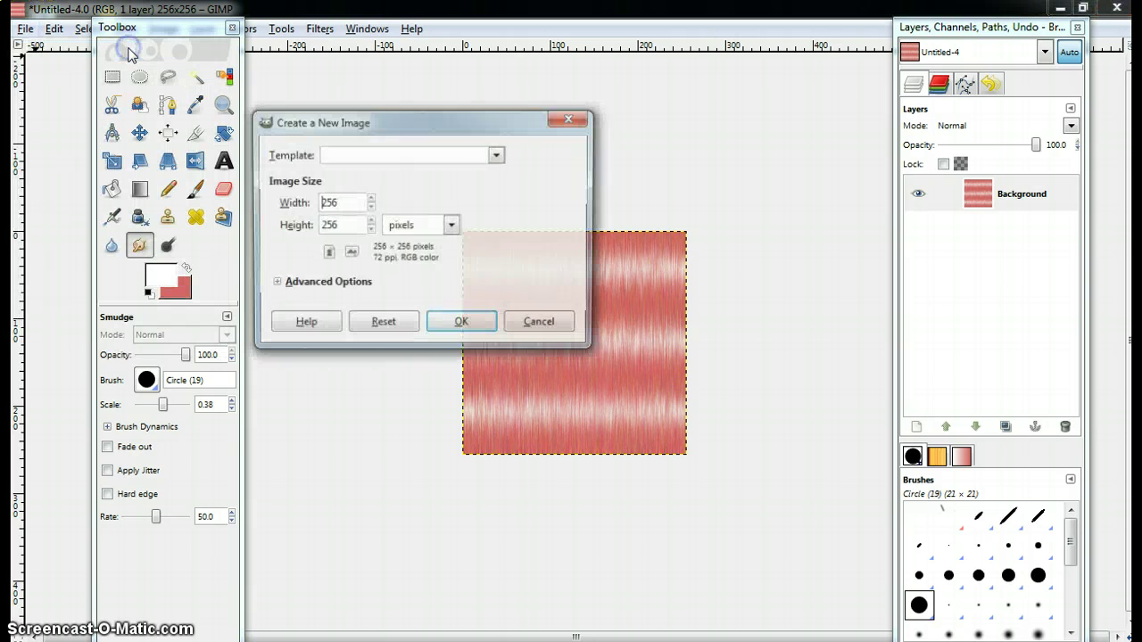
left_click(333, 223)
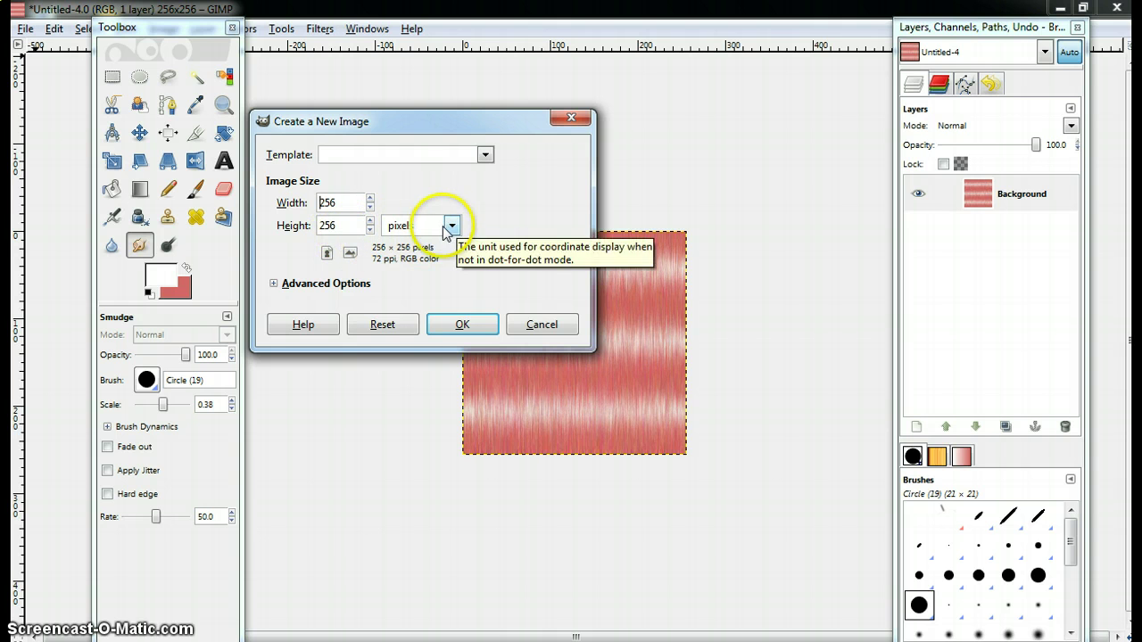
left_click(464, 324)
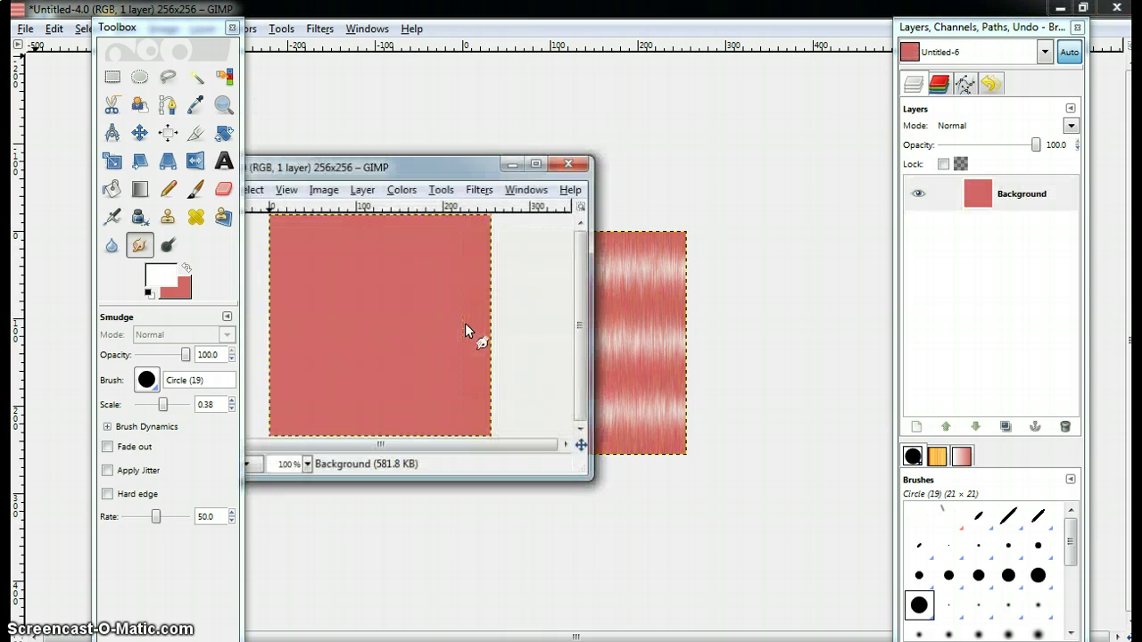
left_click(541, 162)
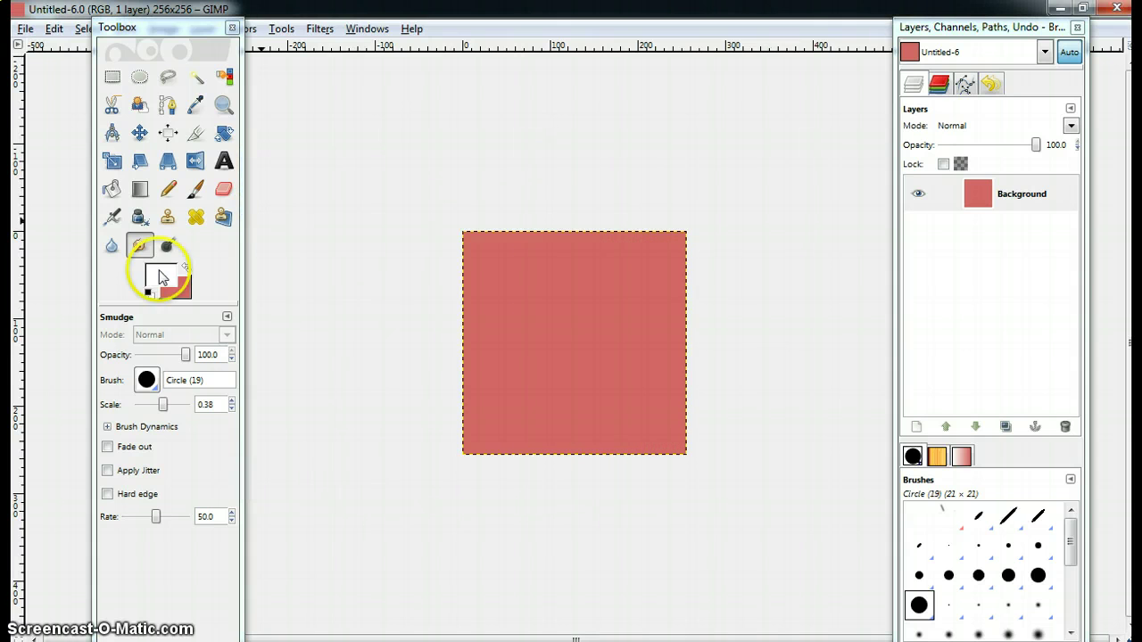
Set the foreground colour to dark brown 46270b
left_click(166, 274)
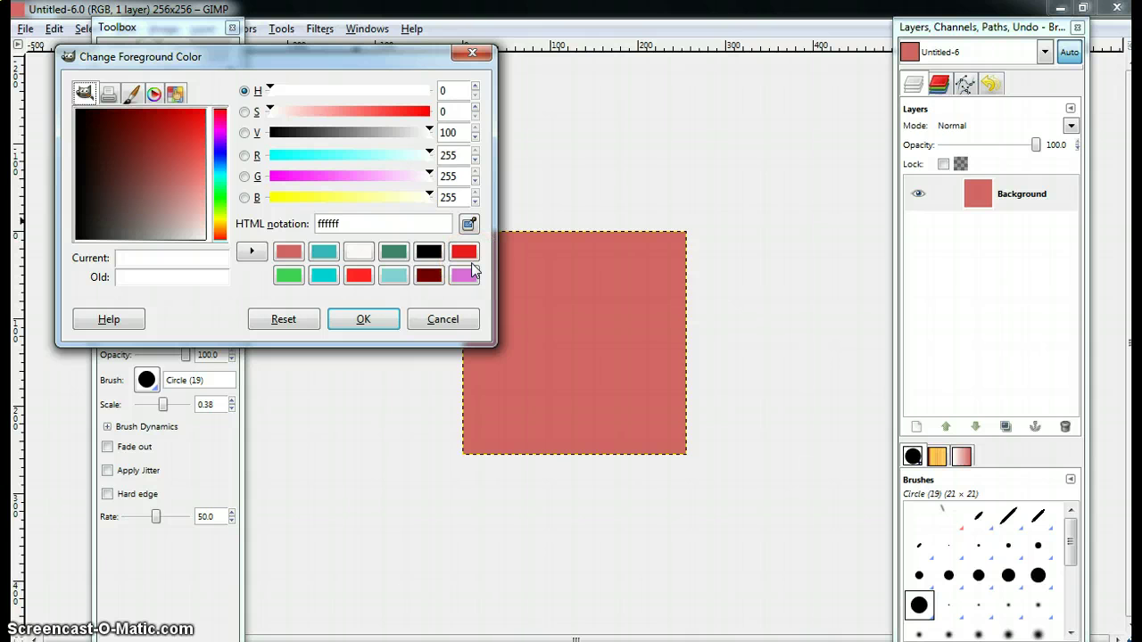
left_click(290, 277)
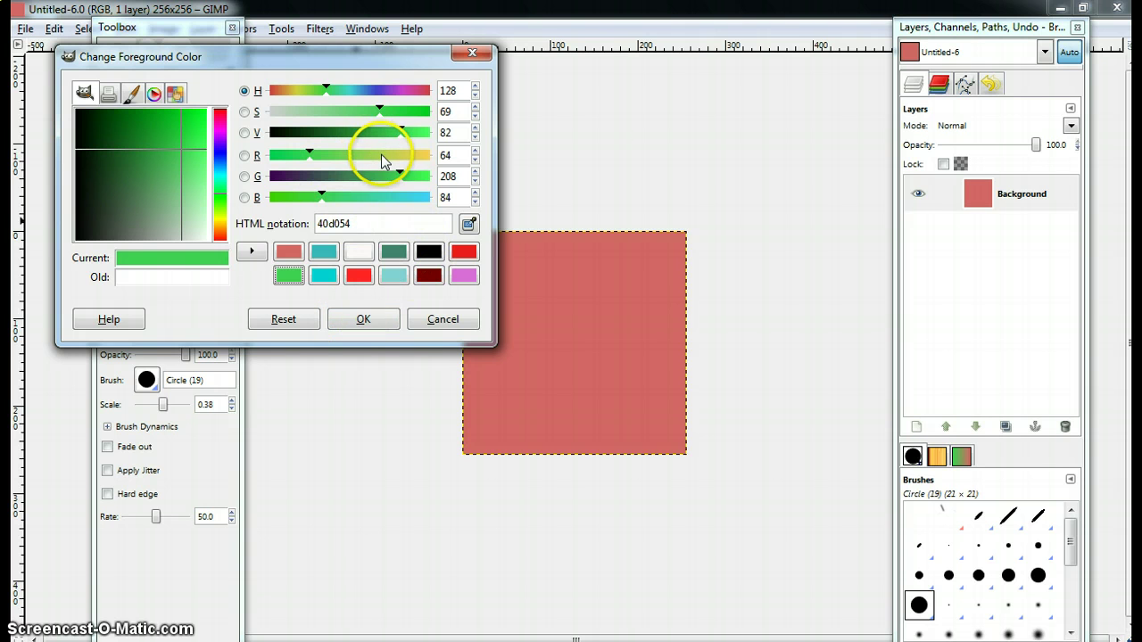
left_click_drag(369, 89, 347, 90)
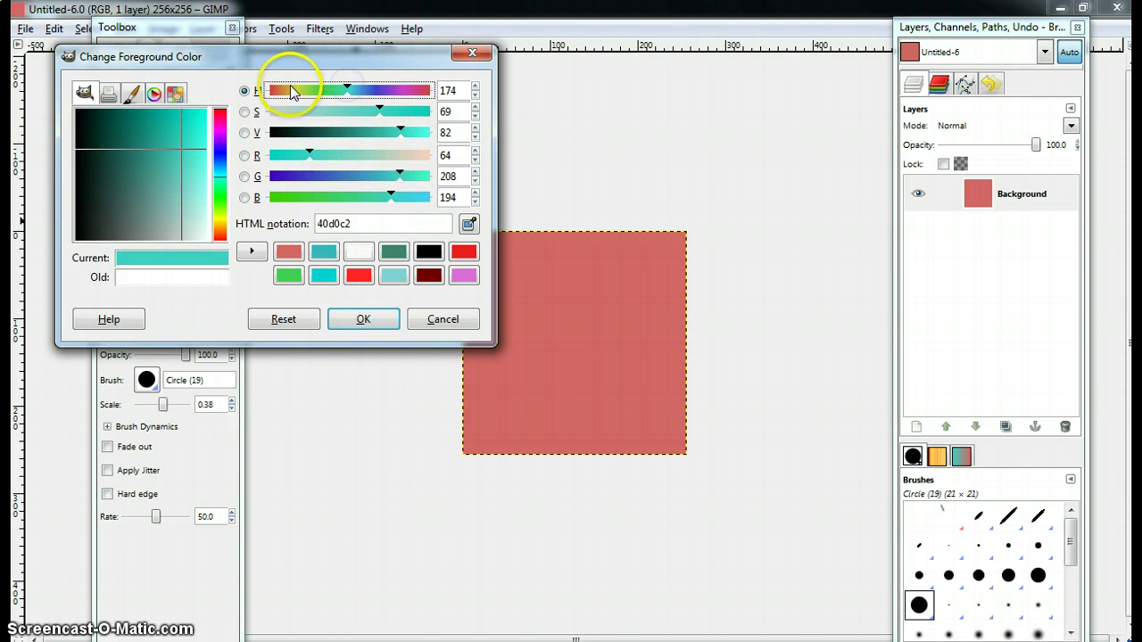
left_click(281, 89)
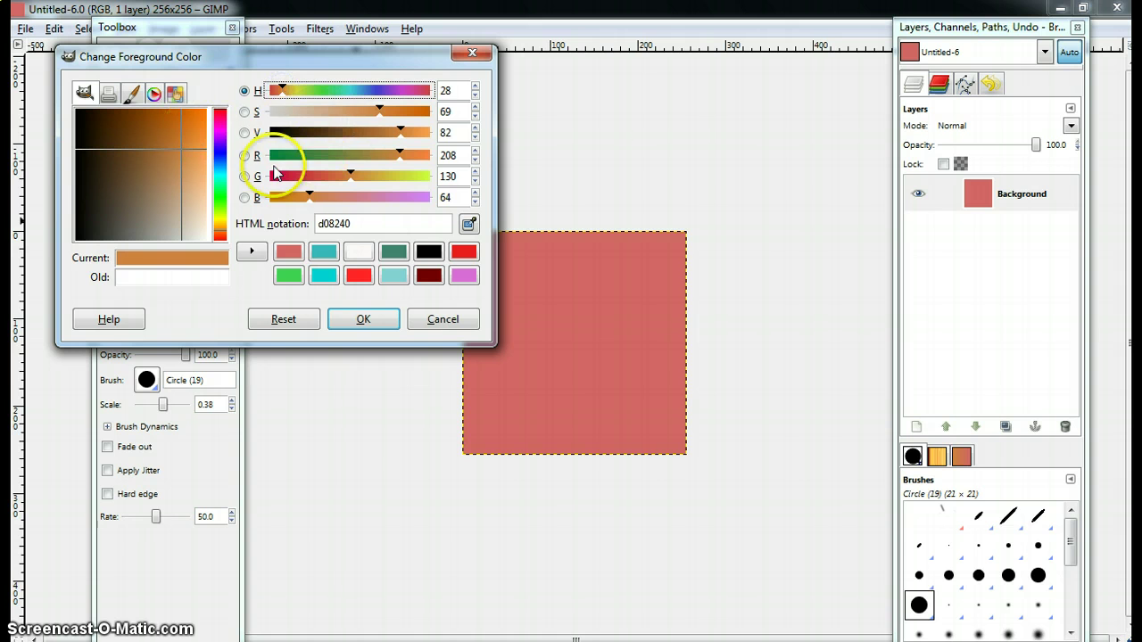
left_click(289, 135)
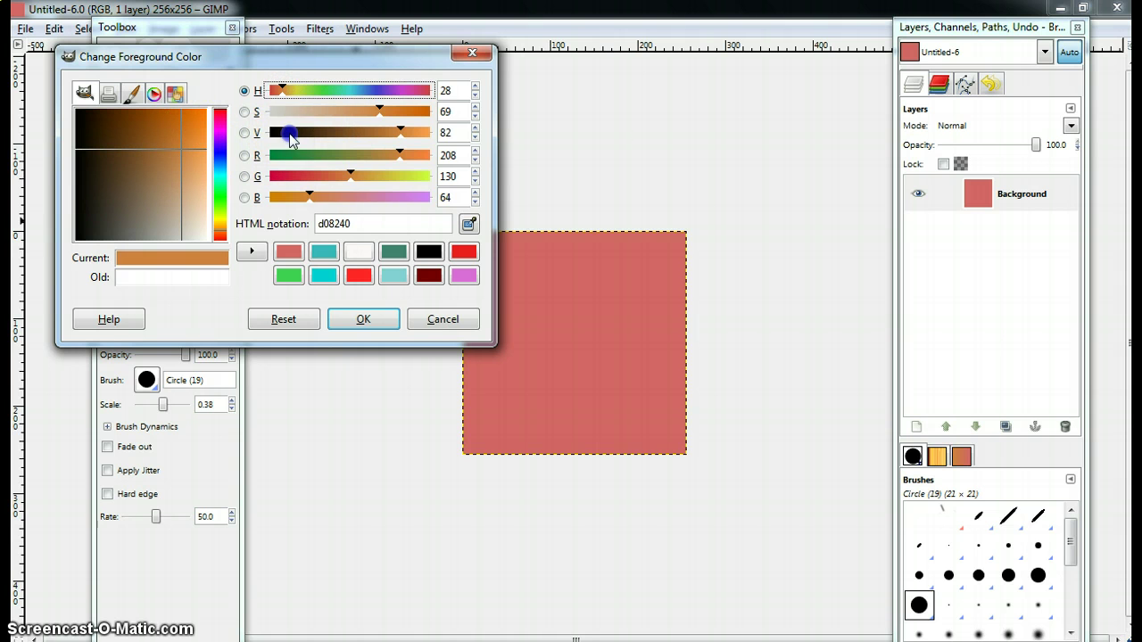
mouse_move(113, 153)
left_mouse_down()
mouse_move(143, 173)
mouse_move(112, 134)
left_mouse_up()
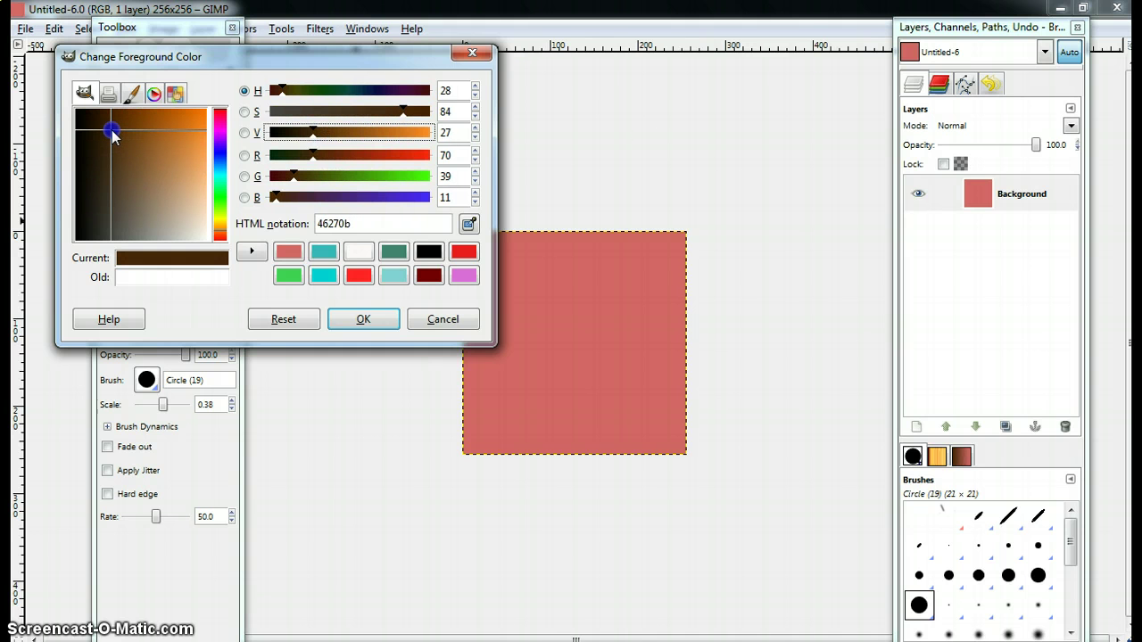
Confirm the dark brown colour and bucket-fill the entire Untitled-6 canvas with it
left_click(369, 321)
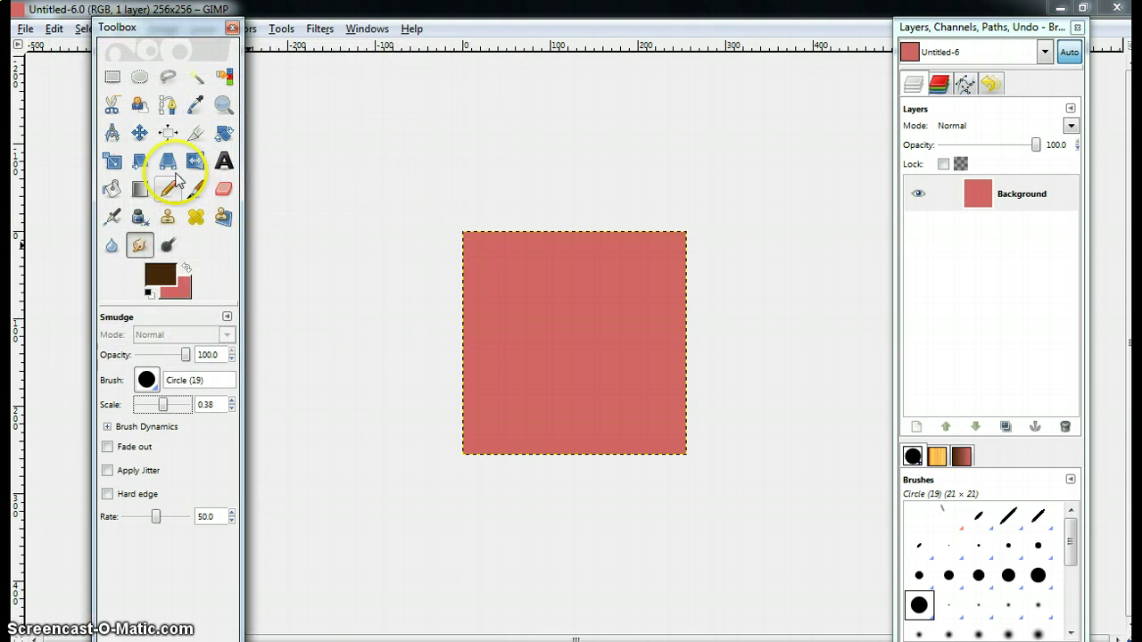
left_click(111, 188)
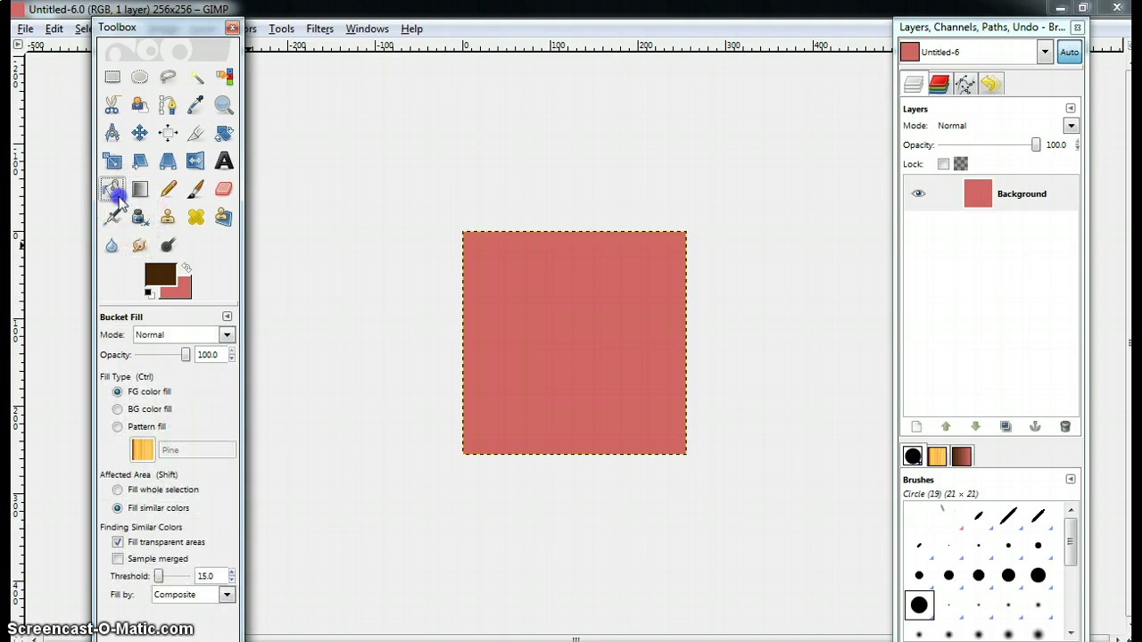
left_click(584, 319)
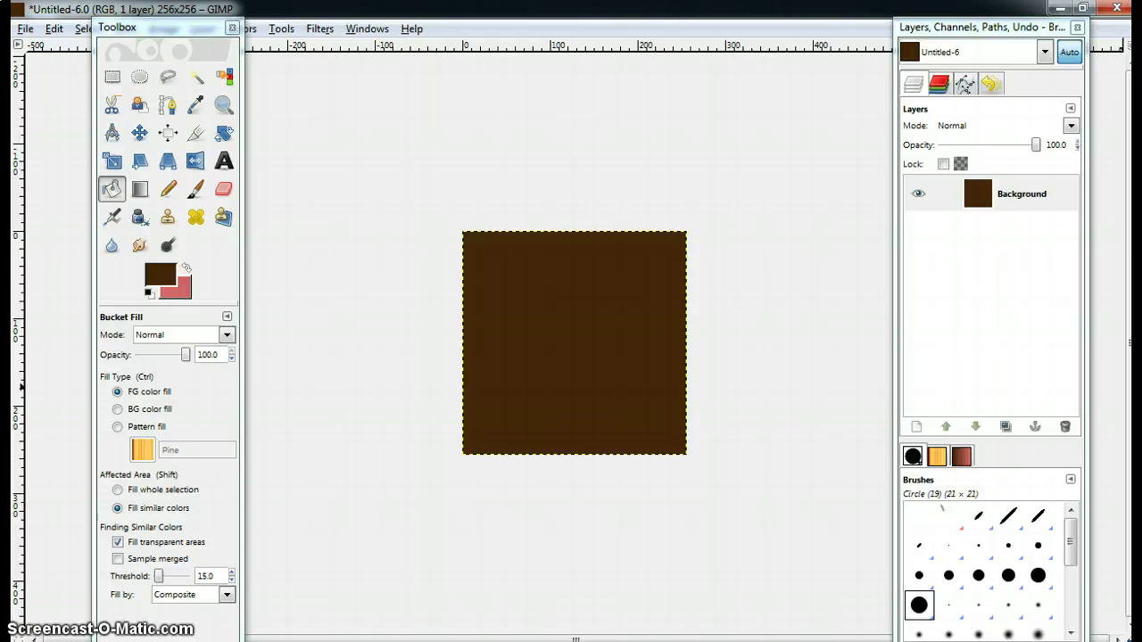
mouse_move(1029, 641)
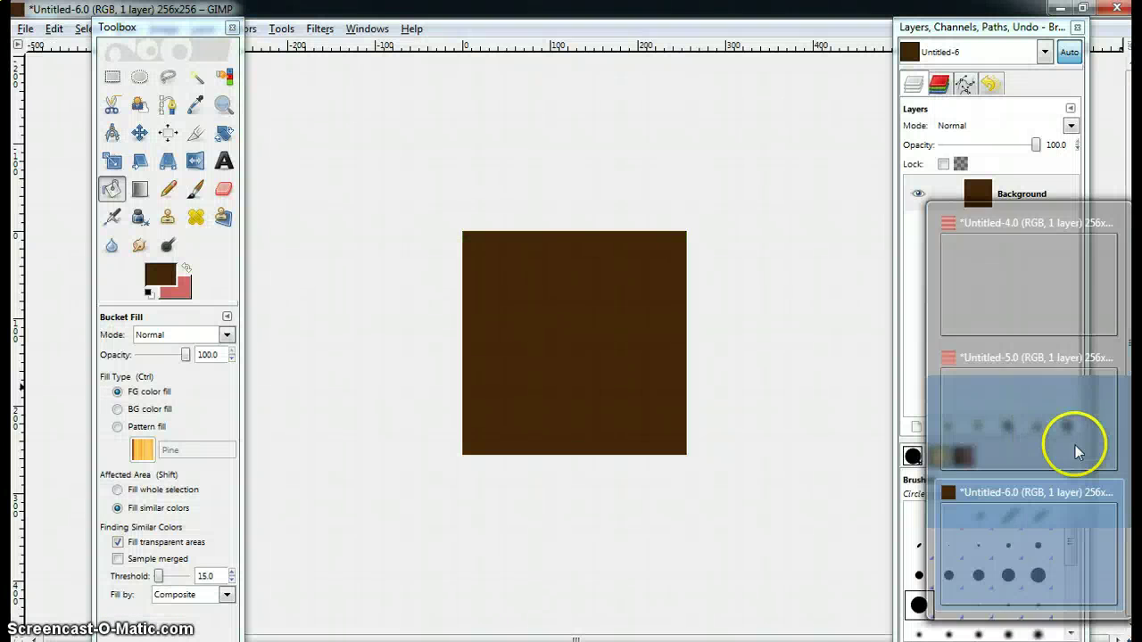
Show the sticky note of steps (RGB noise 20, spread 50, motion blur 20X90) beside the canvas
left_click(1077, 451)
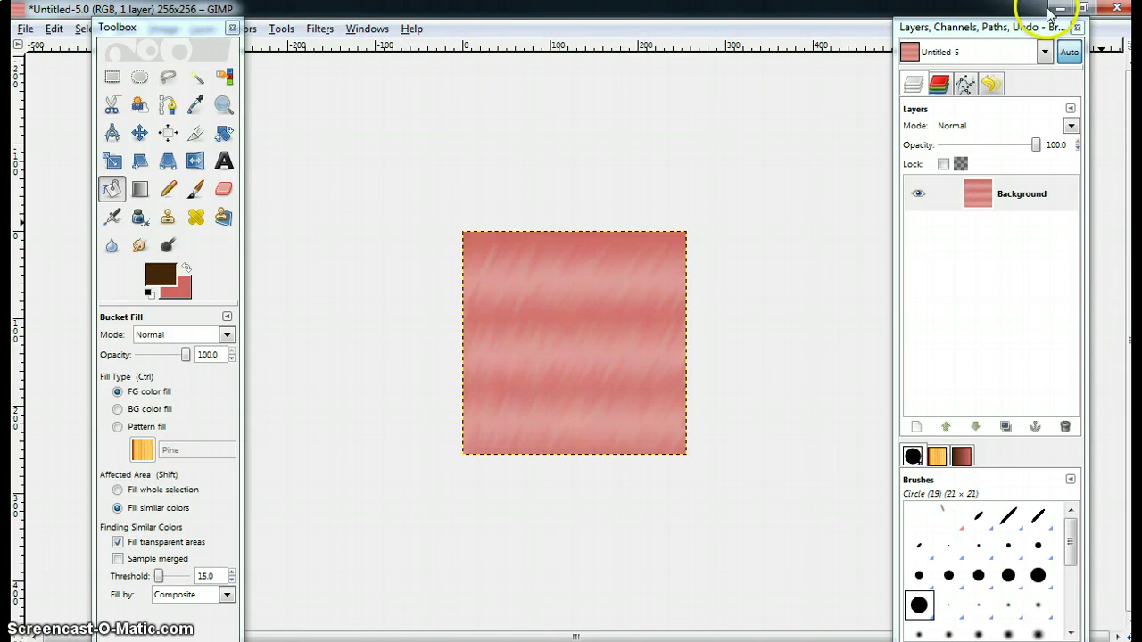
left_click(1064, 7)
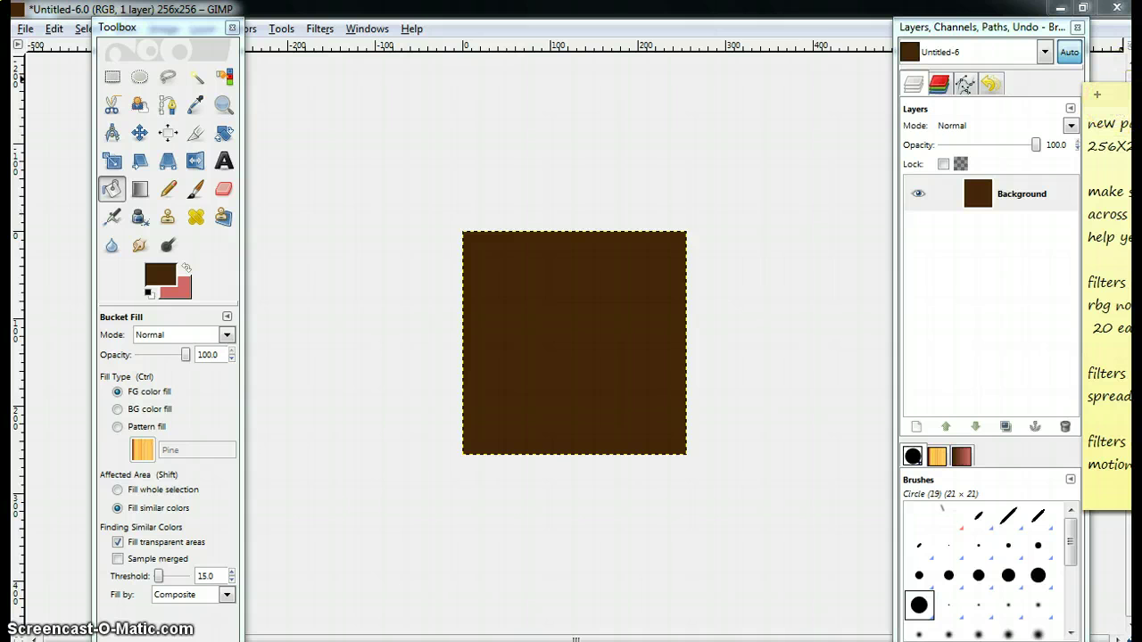
left_click_drag(1097, 95, 776, 59)
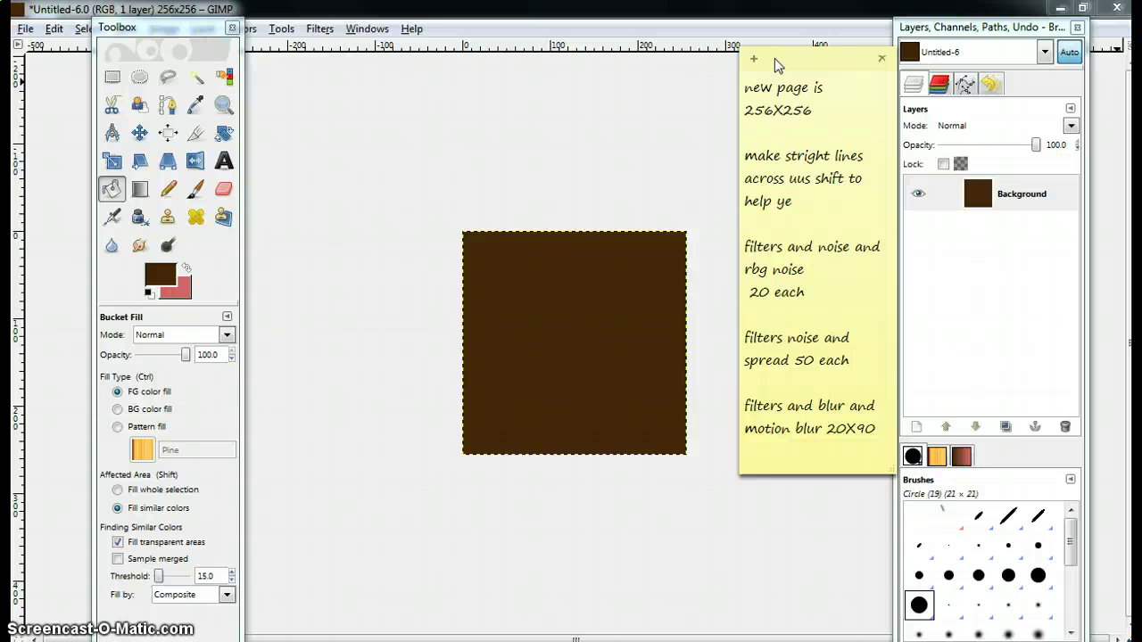
Select the Paintbrush and set the foreground colour to near-white fdf9f9
left_click(195, 188)
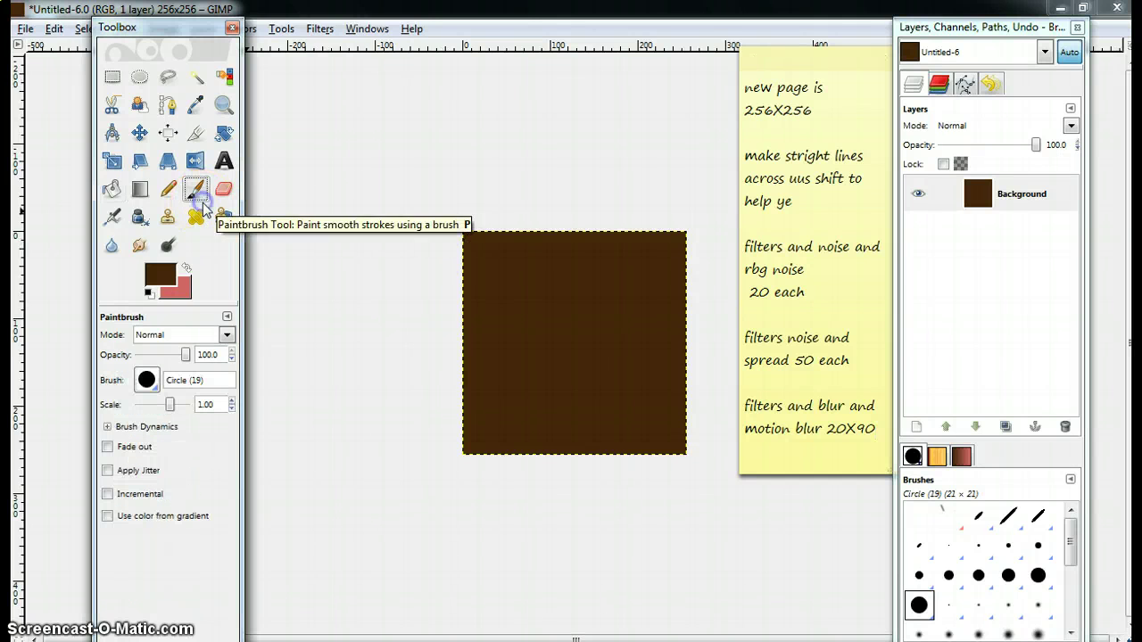
left_click(163, 278)
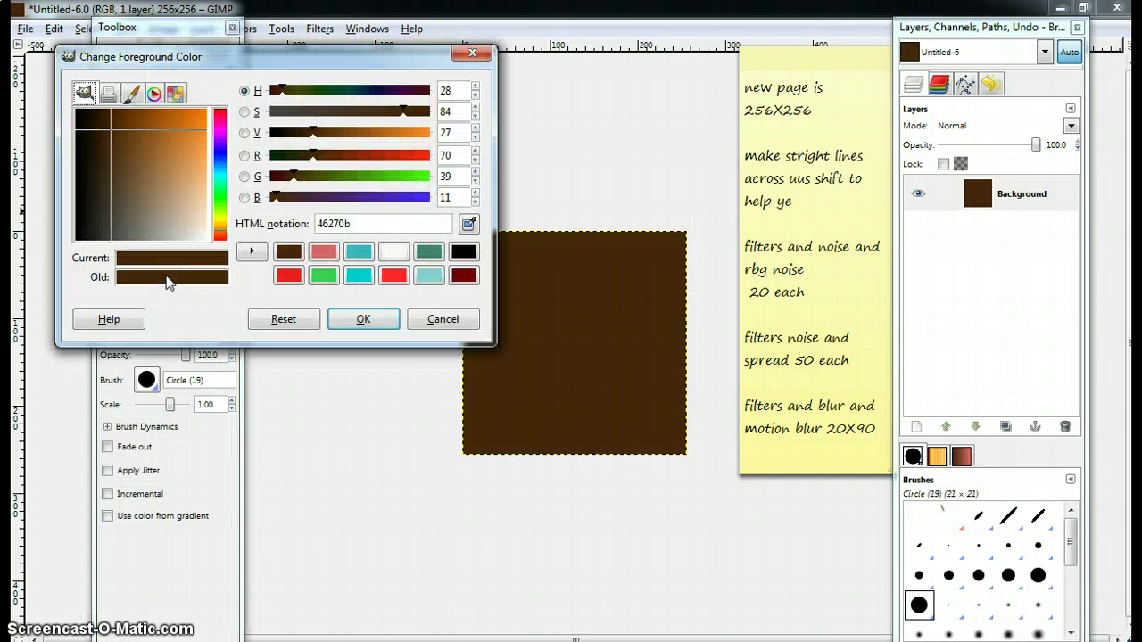
left_click_drag(116, 133, 163, 141)
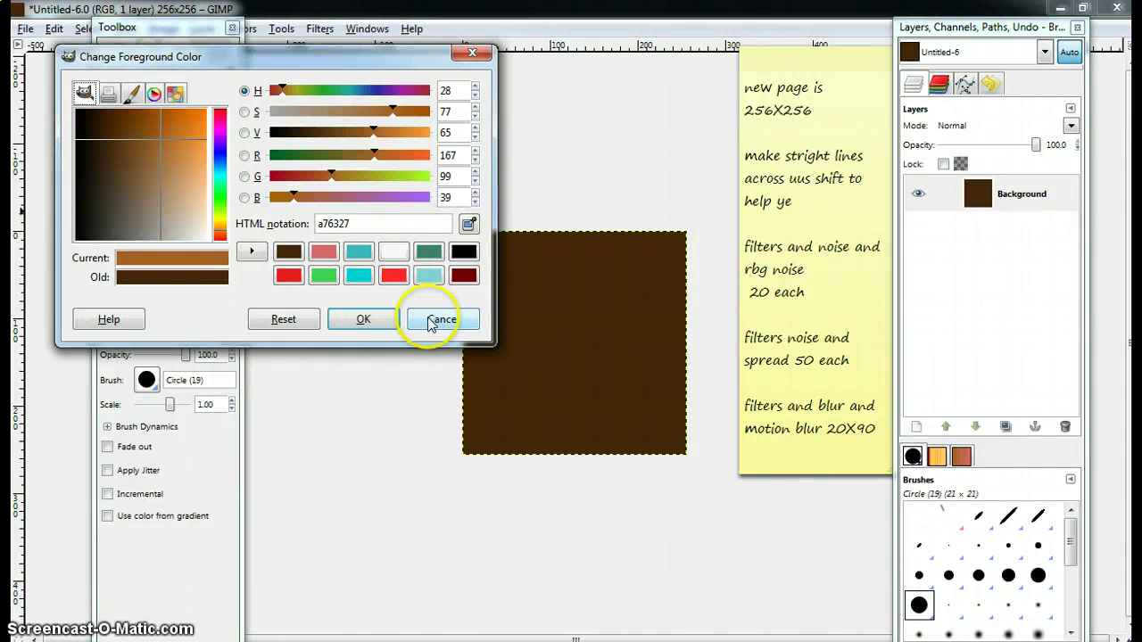
left_click(399, 255)
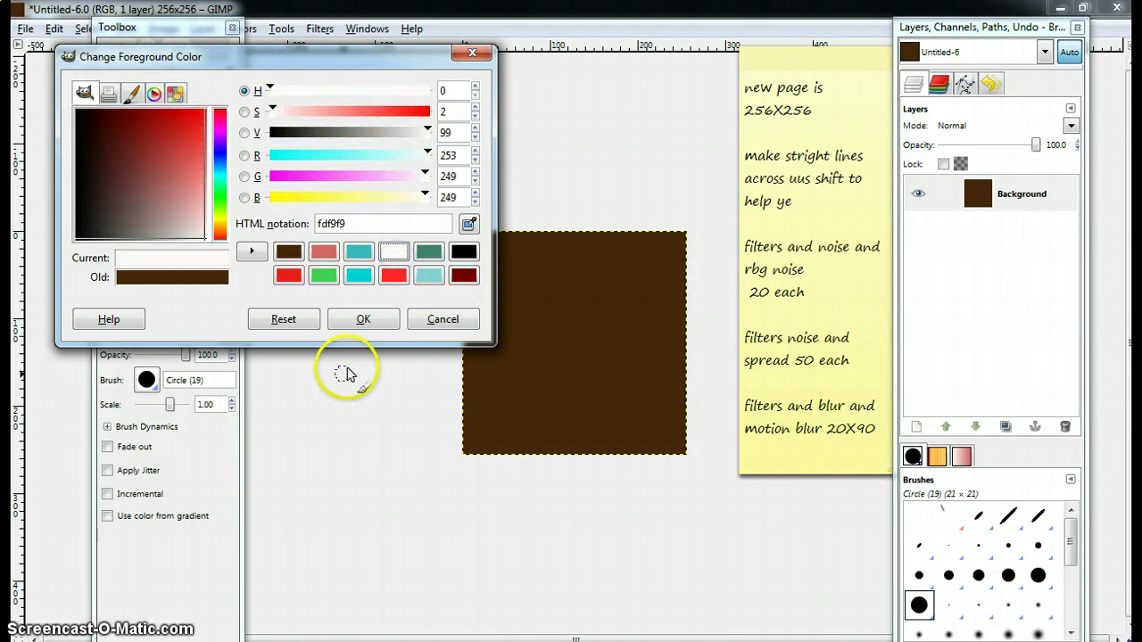
left_click(366, 319)
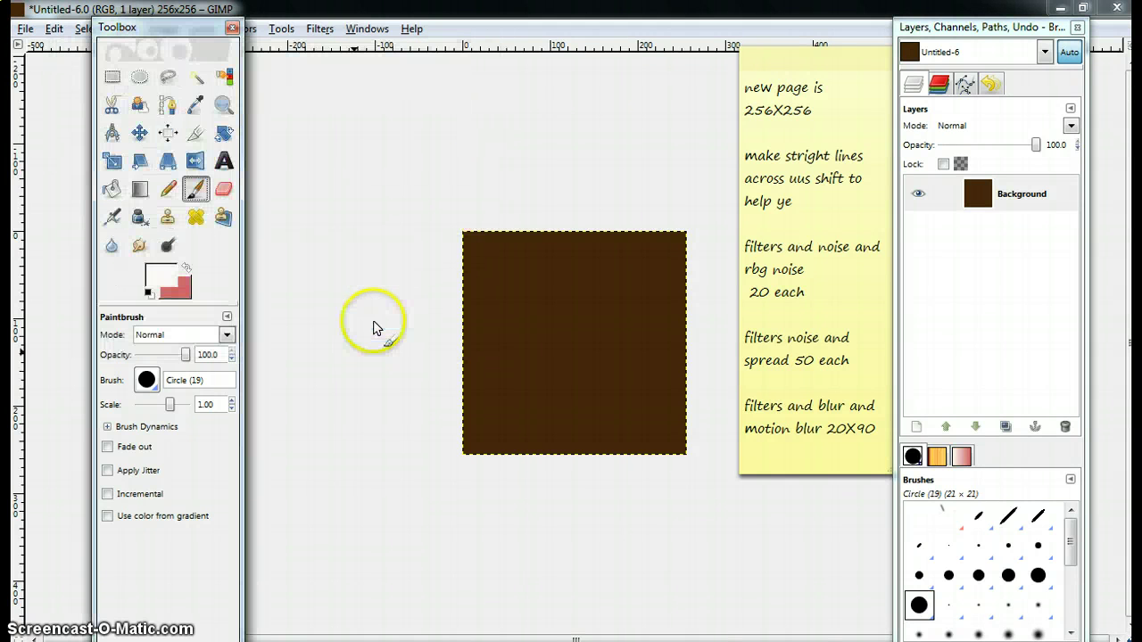
Paint three level near-white stripes across the brown canvas, undoing and redrawing the slanted second one
left_click(468, 290)
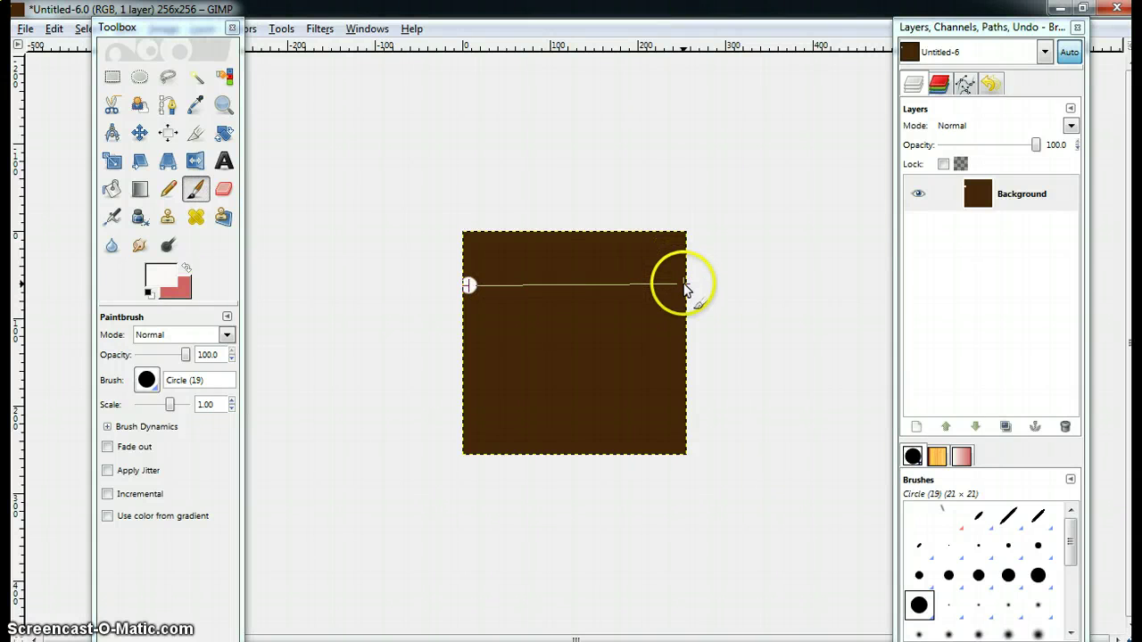
left_click(684, 285, "shift")
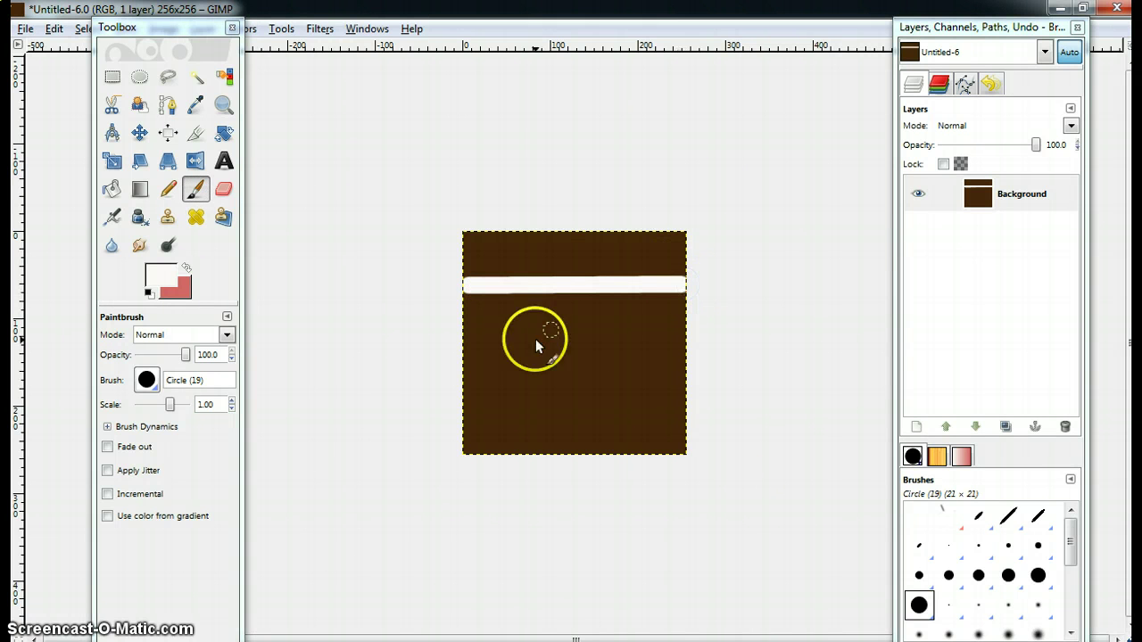
left_click(468, 361)
left_click(685, 350, "shift")
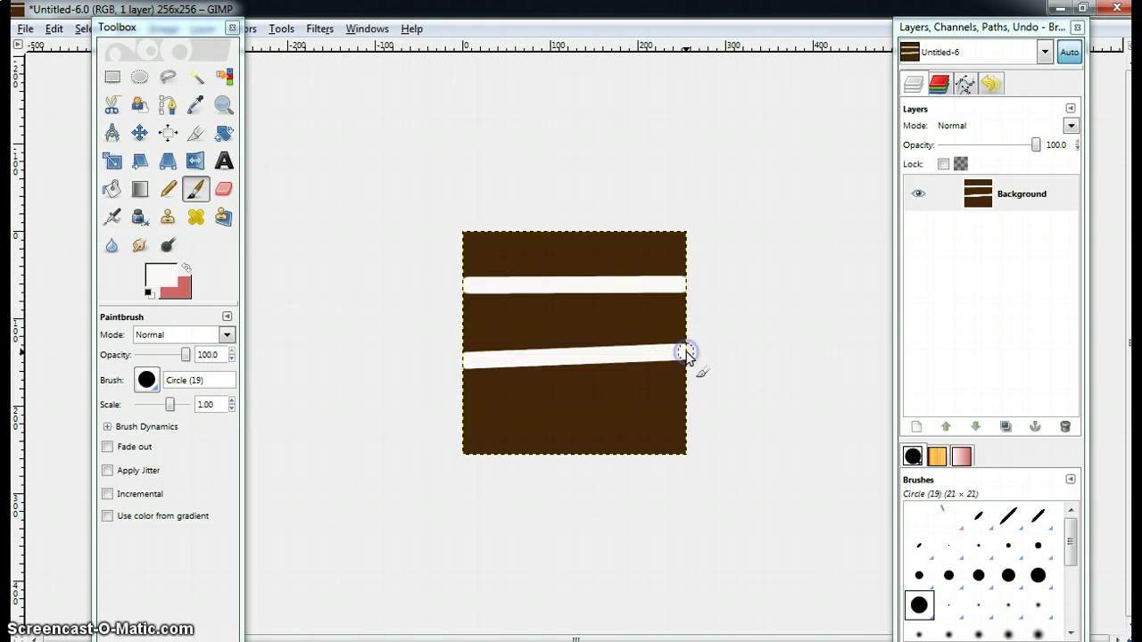
left_click(54, 29)
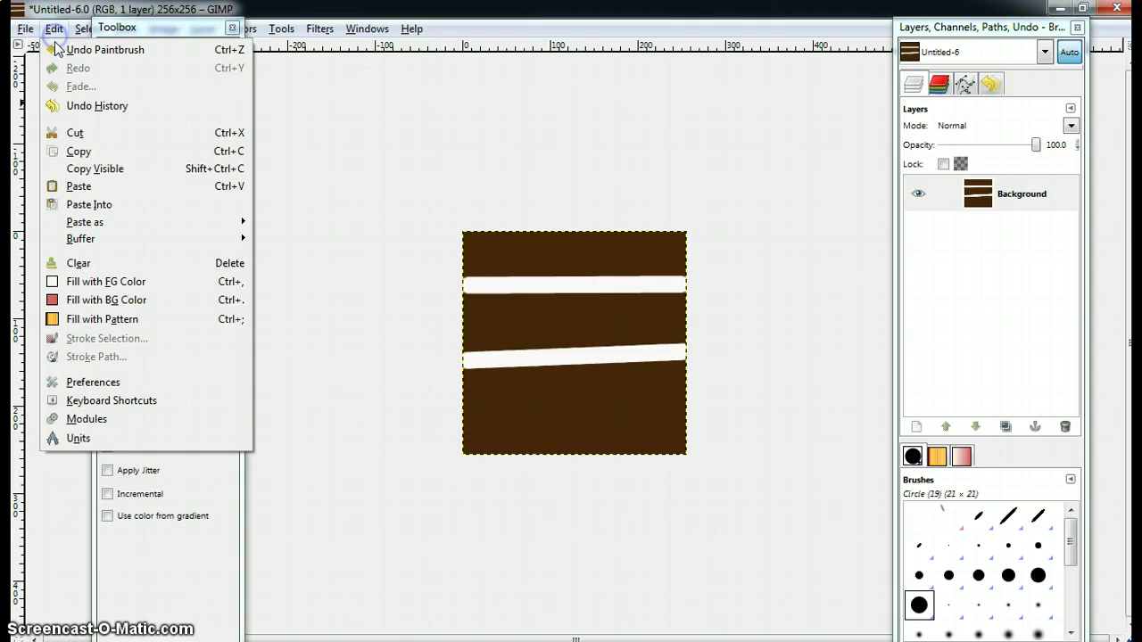
left_click(62, 50)
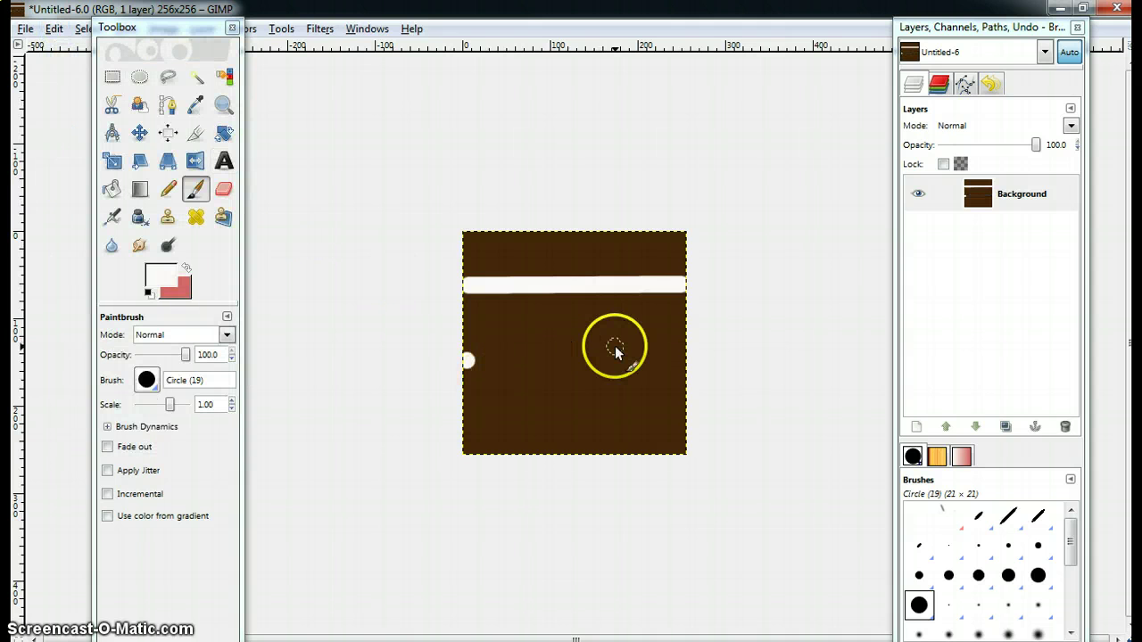
left_click(687, 362, "shift")
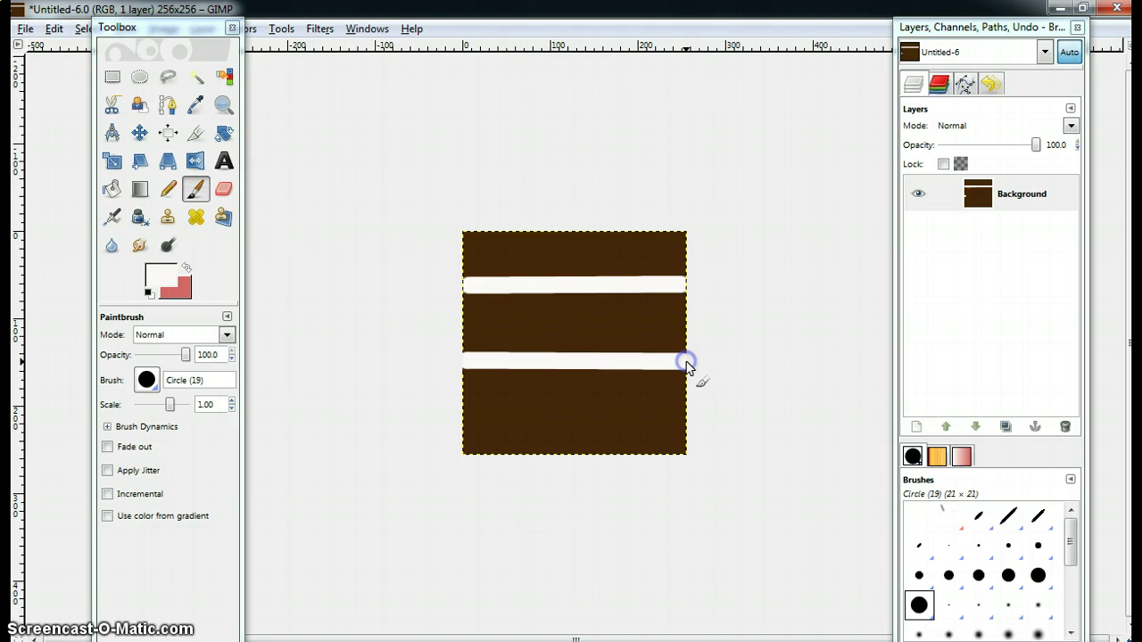
left_click(465, 423)
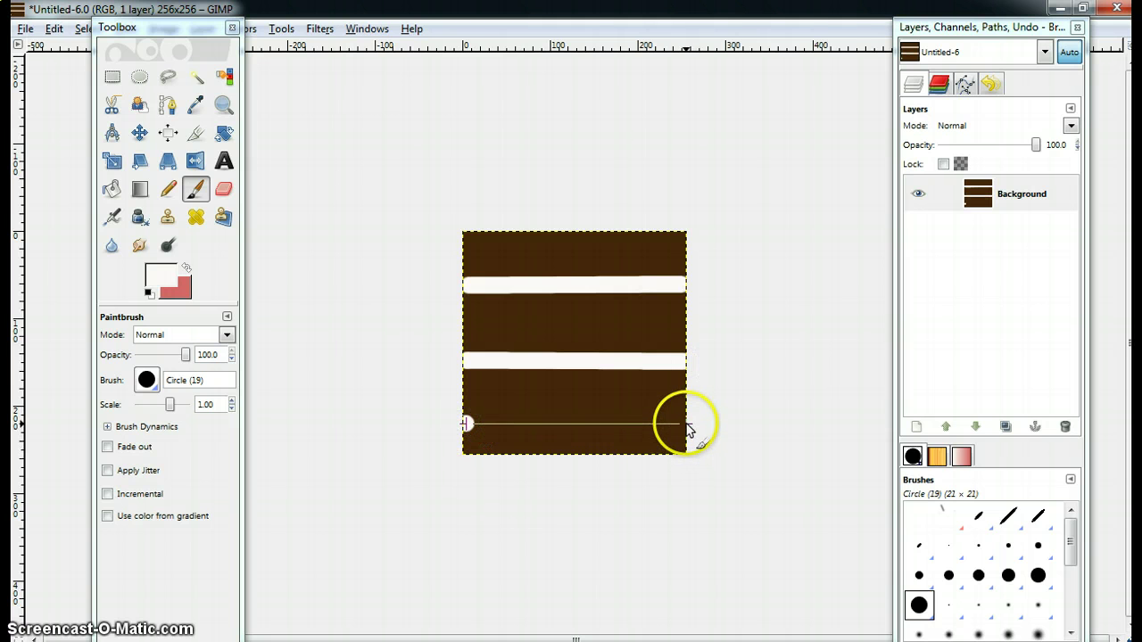
left_click(686, 429, "shift")
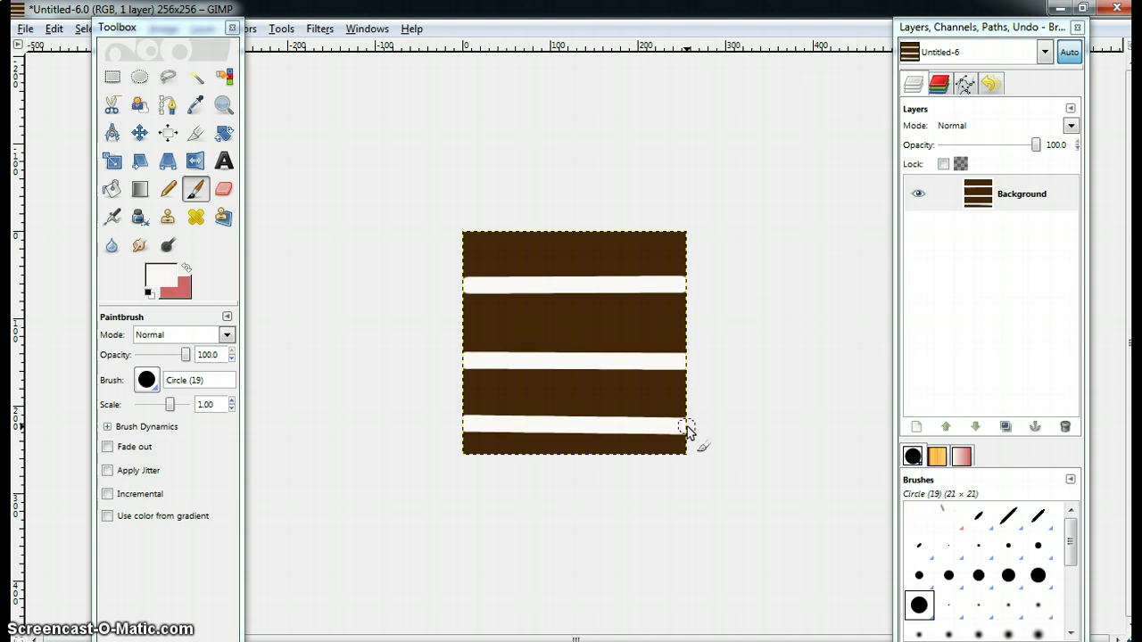
left_click(943, 301)
key("alt+Tab")
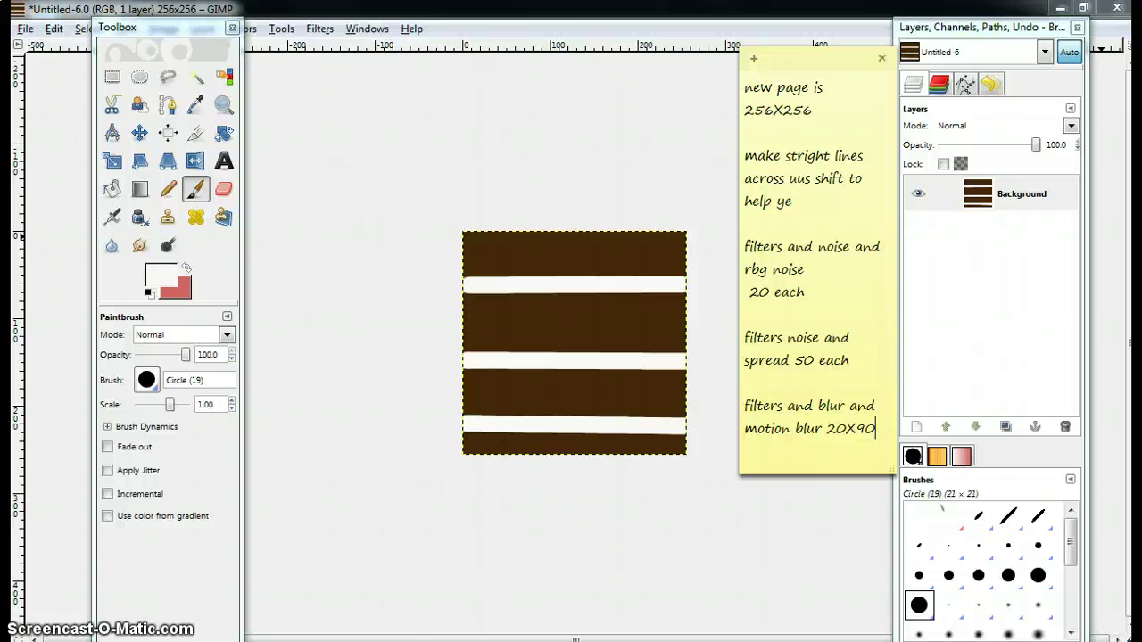
Apply RGB Noise with Red, Green and Blue each at 0.20
left_click(321, 29)
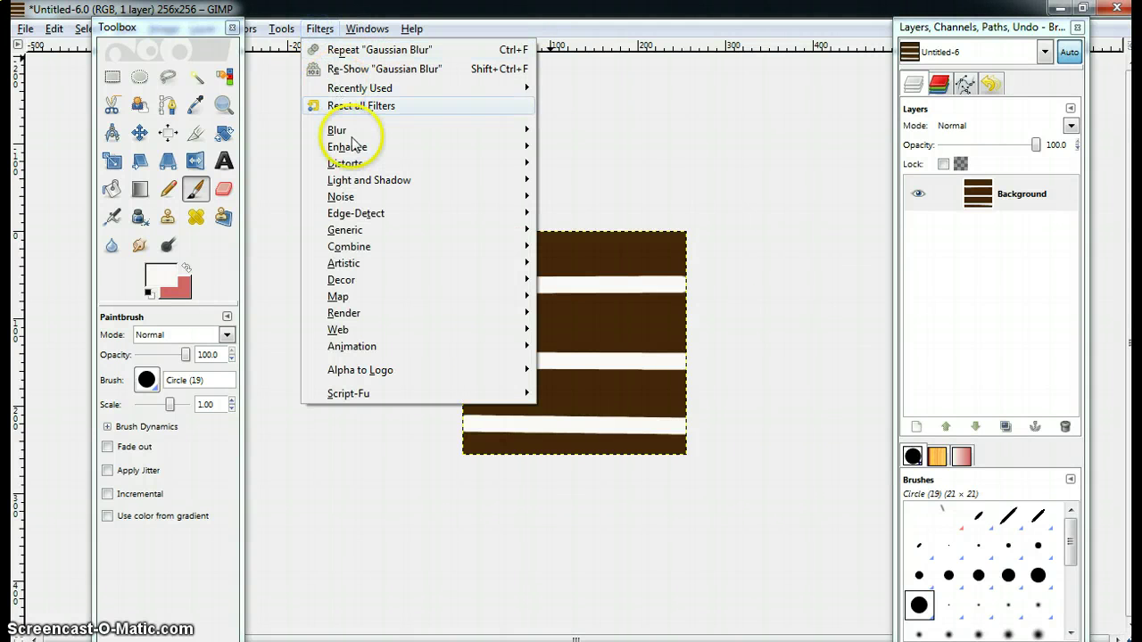
mouse_move(374, 205)
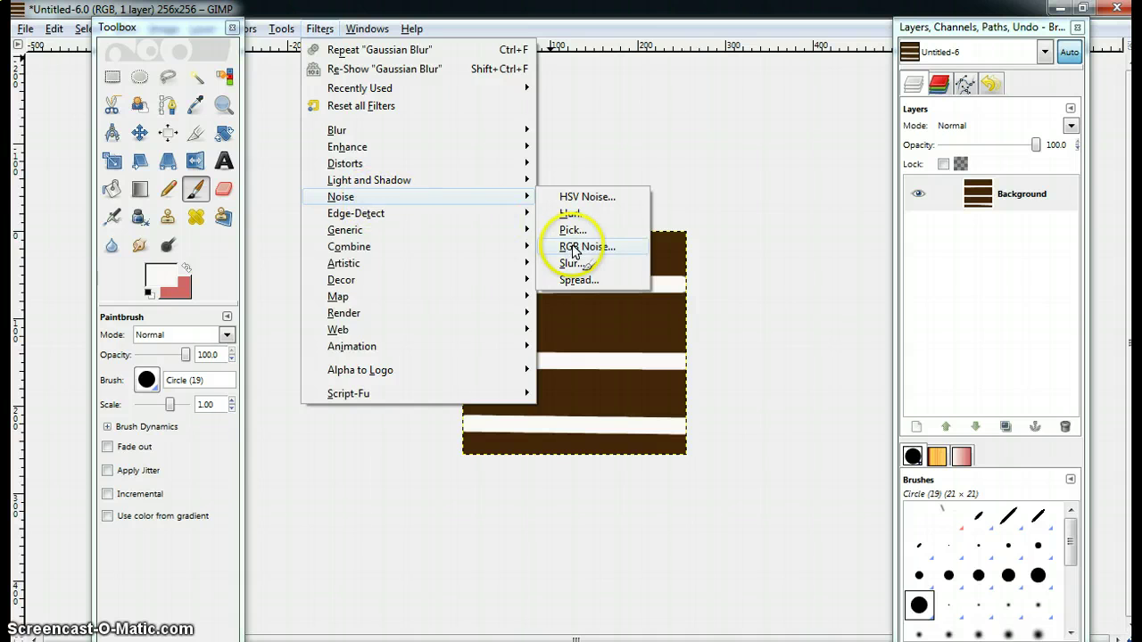
left_click(572, 248)
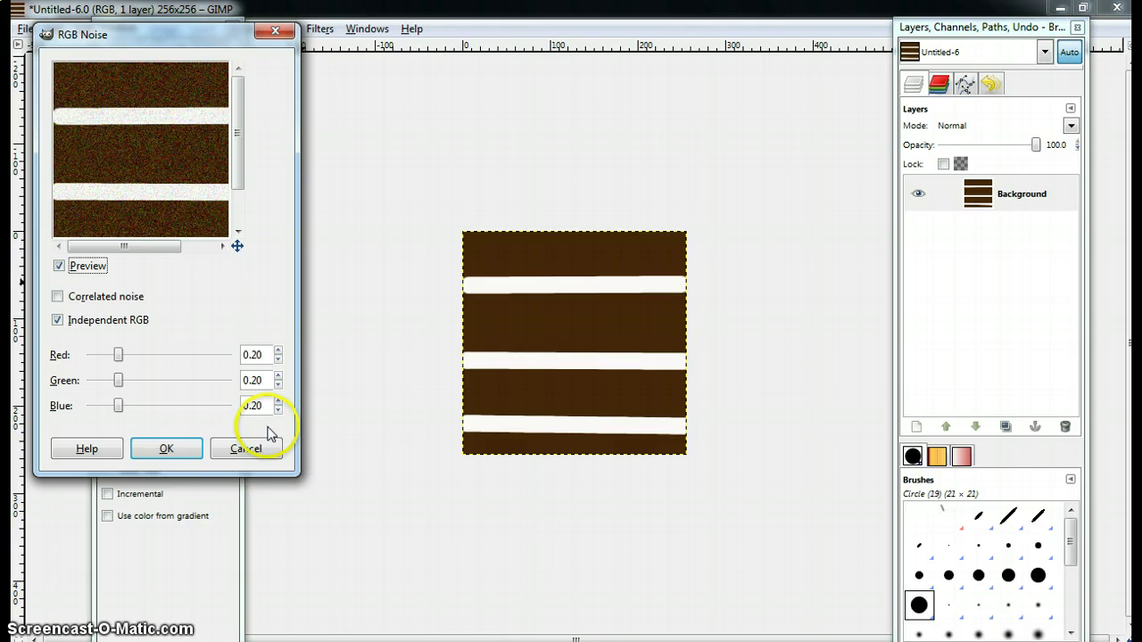
left_click(181, 452)
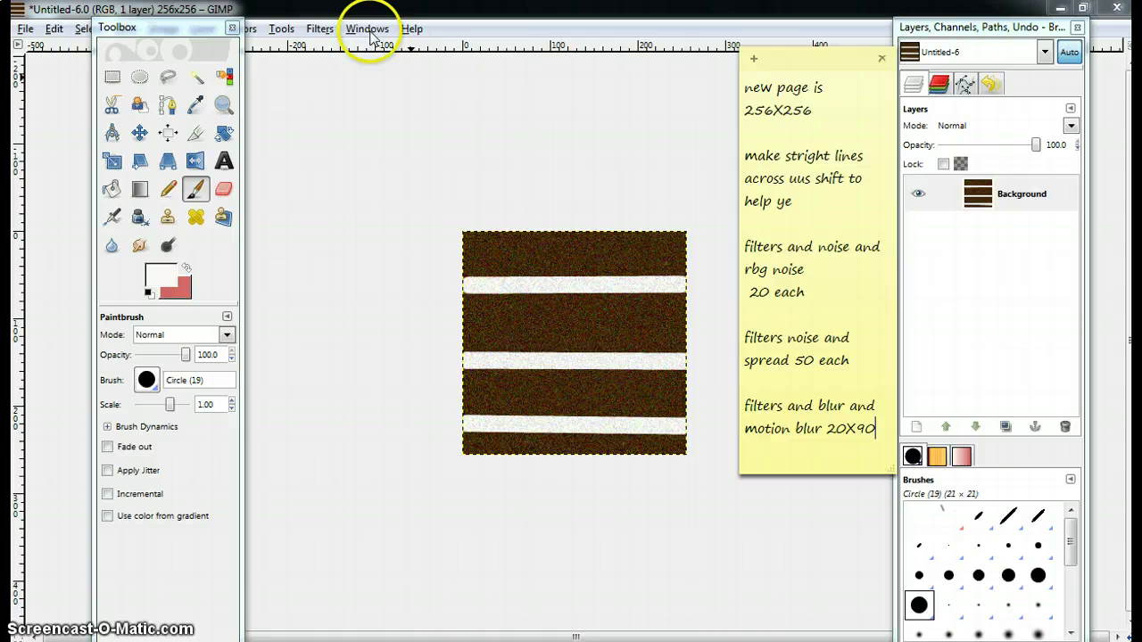
Apply the Spread filter at 50 px horizontally and vertically to fuzz the stripes
left_click(321, 29)
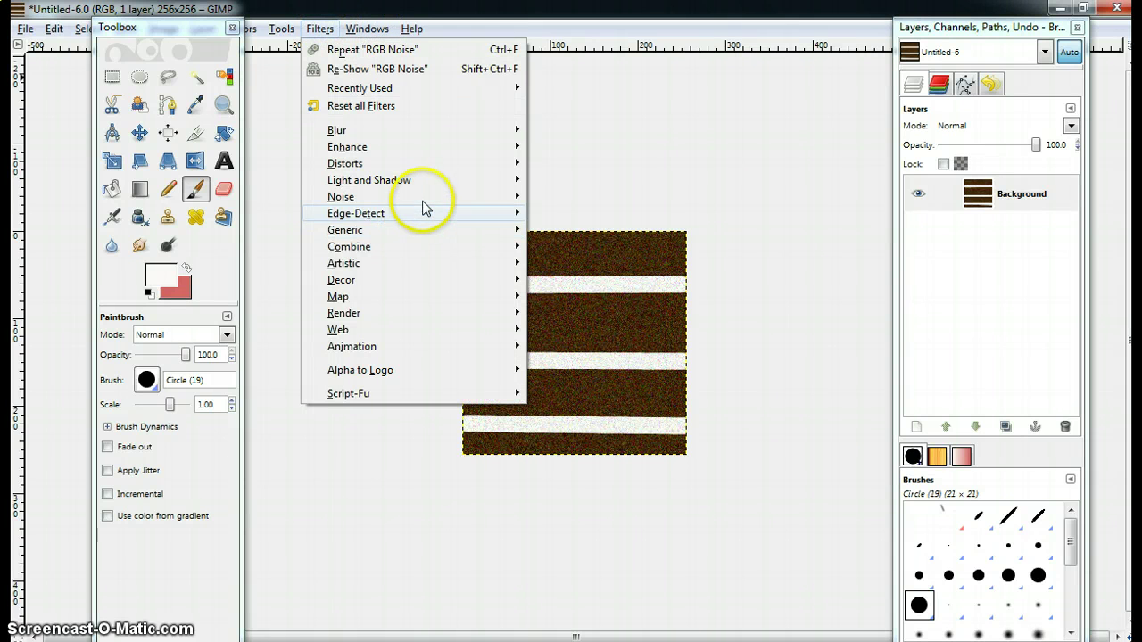
mouse_move(433, 197)
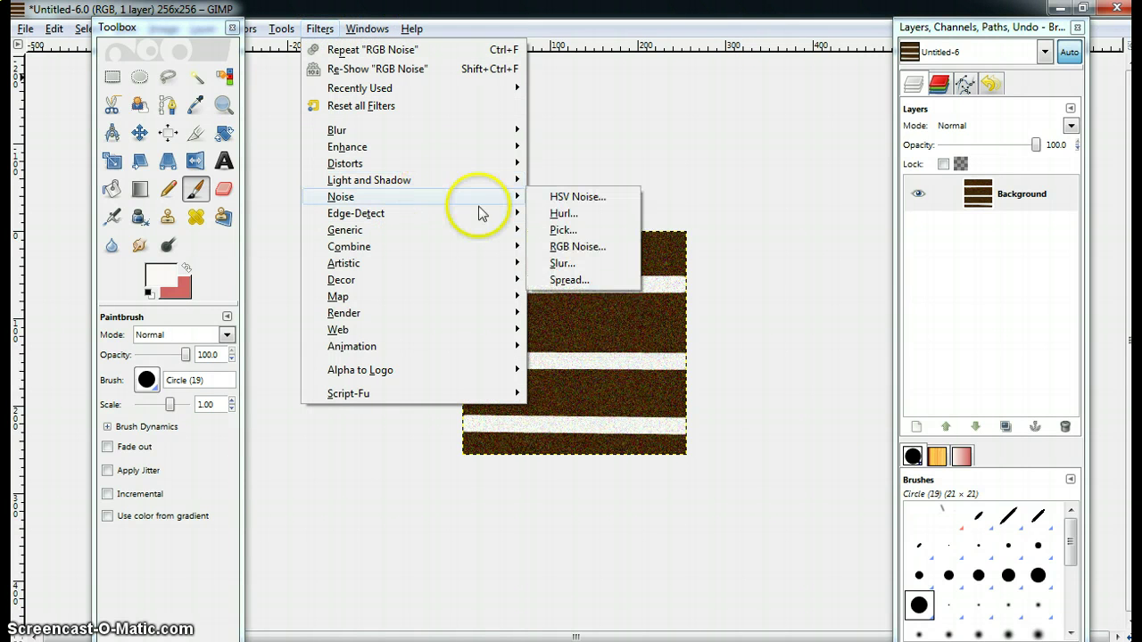
left_click(562, 279)
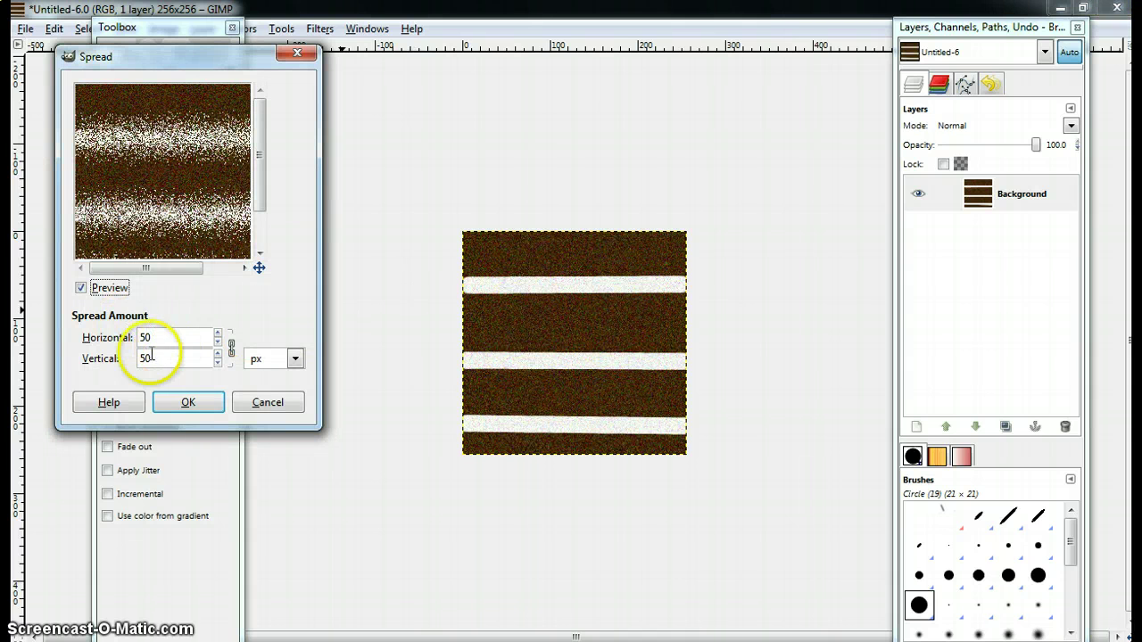
left_click(188, 402)
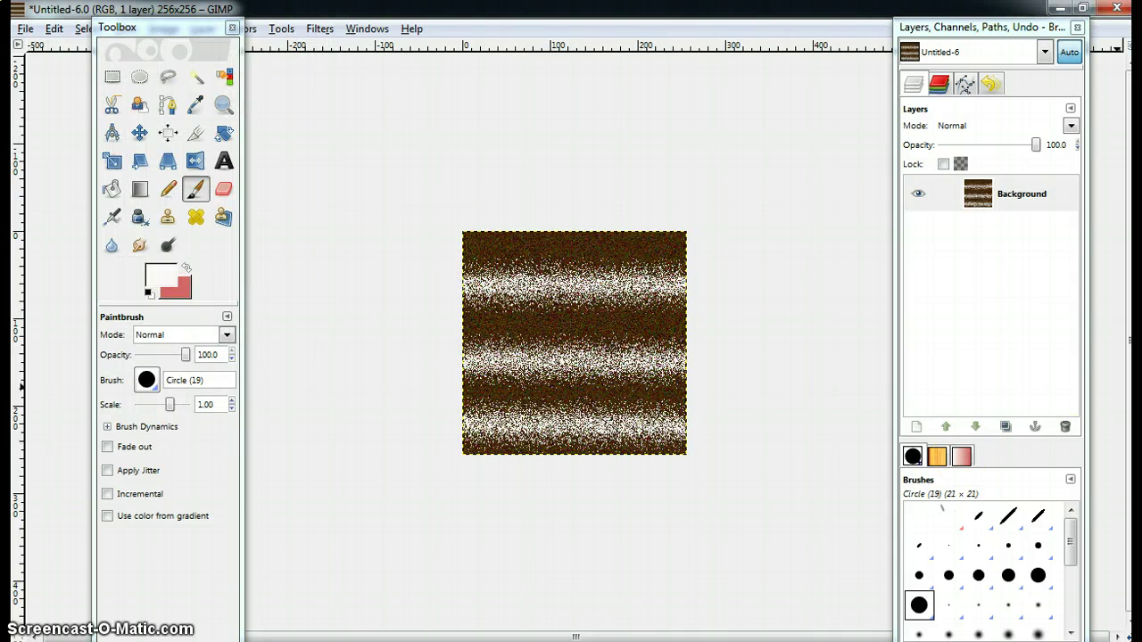
left_click(1025, 455)
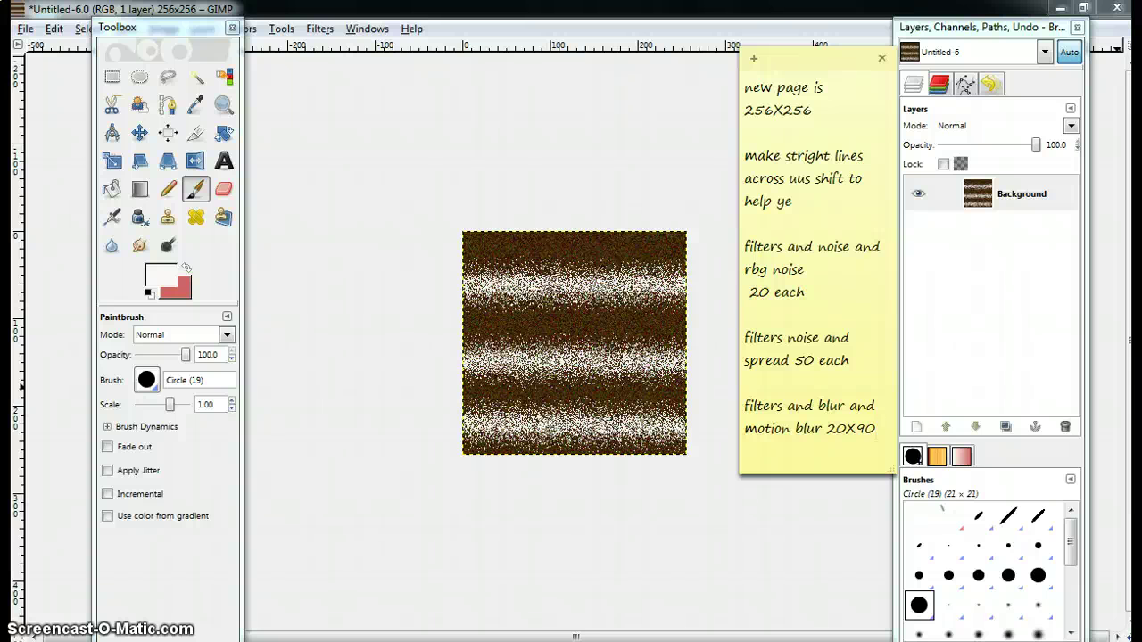
Streak the speckled bands vertically with a Linear Motion Blur of length 20, angle 90
left_click(319, 30)
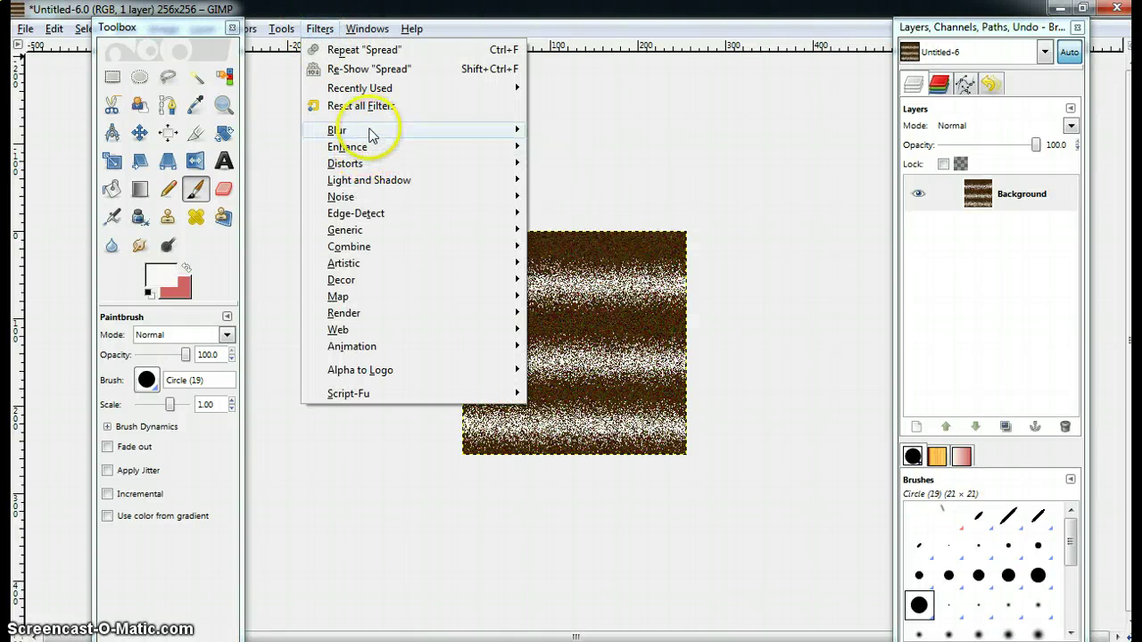
mouse_move(371, 136)
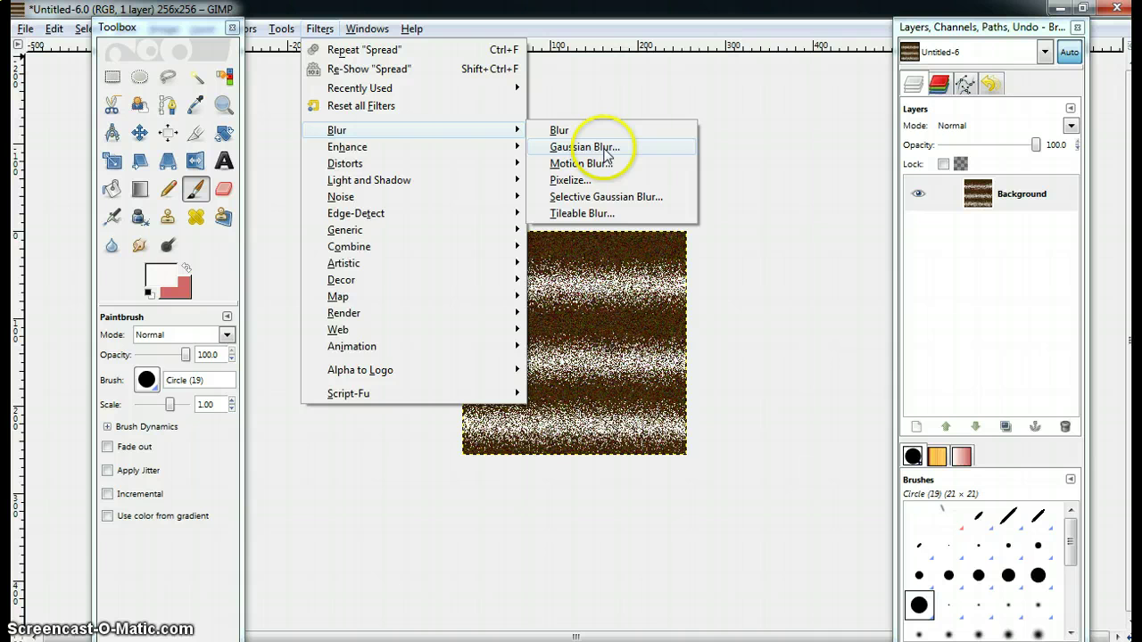
left_click(607, 164)
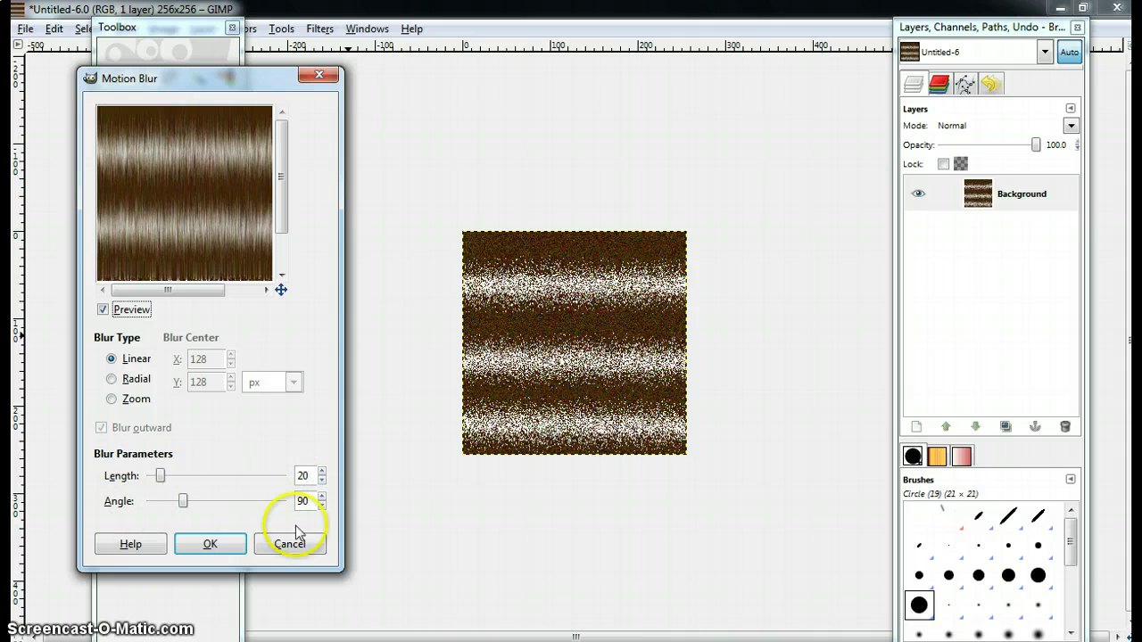
left_click(212, 543)
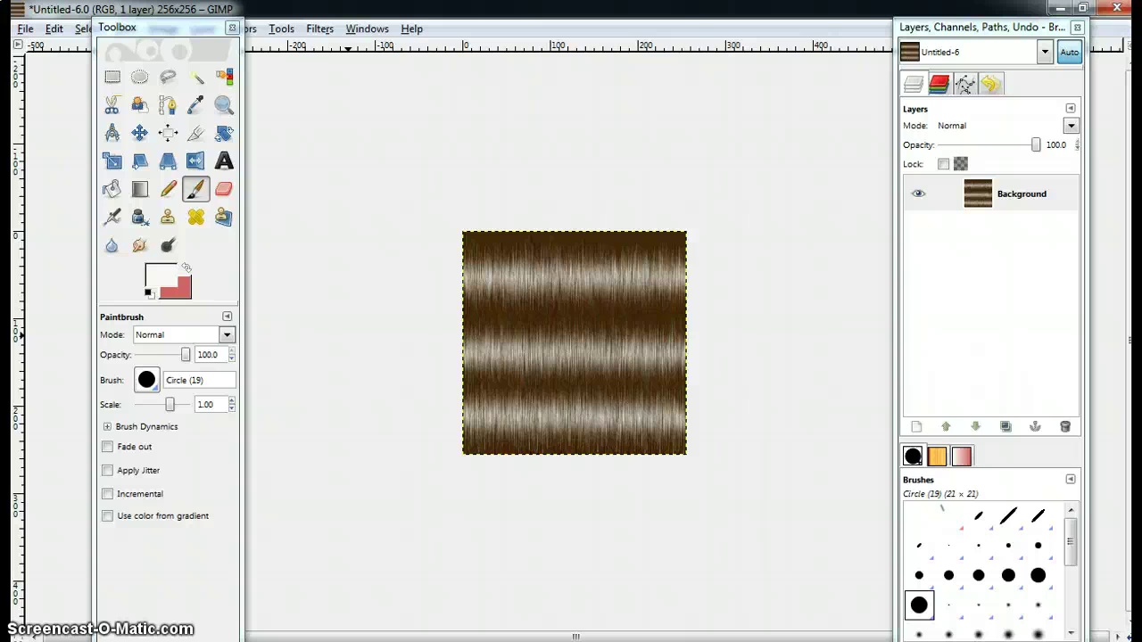
Create a new 256×256 image and minimize the older texture windows
left_click(25, 30)
left_click(42, 49)
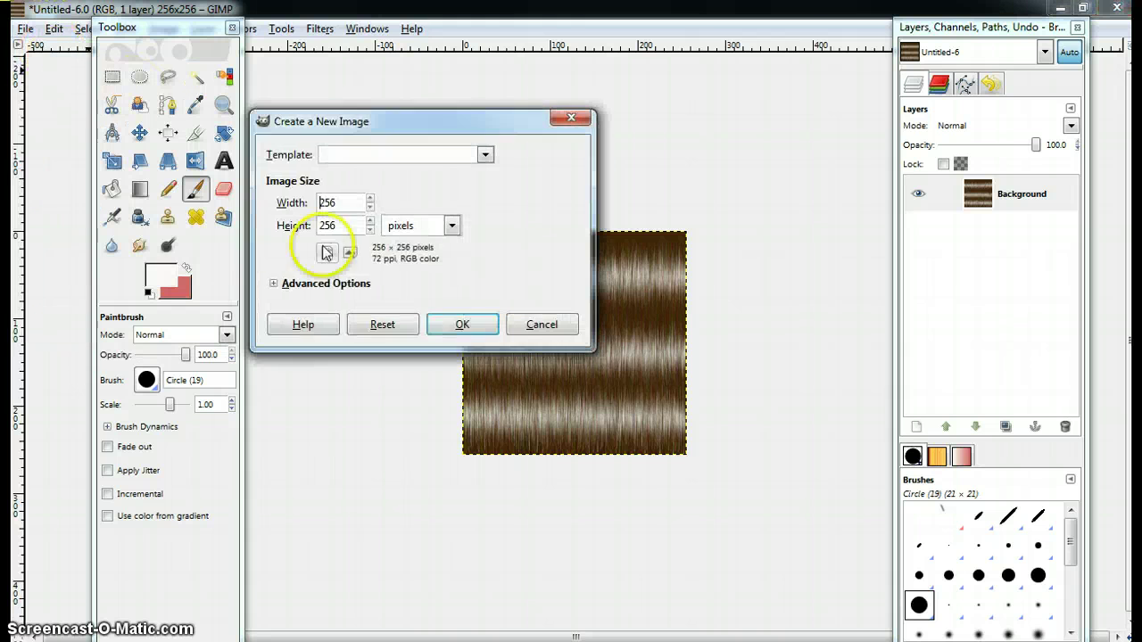
left_click(460, 325)
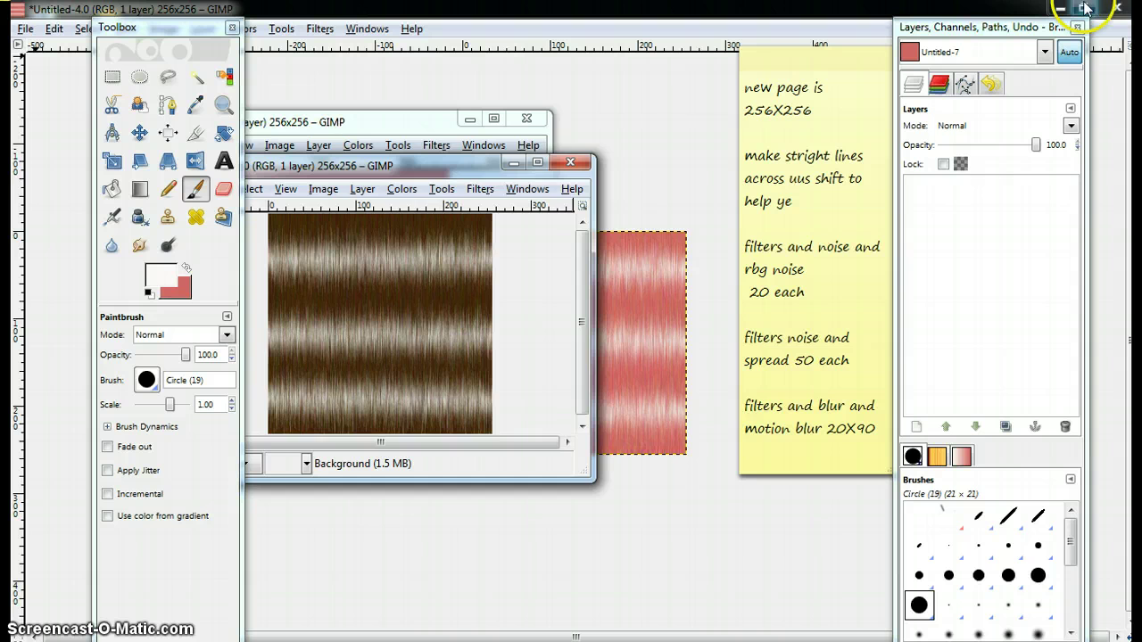
left_click(515, 163)
left_click(491, 119)
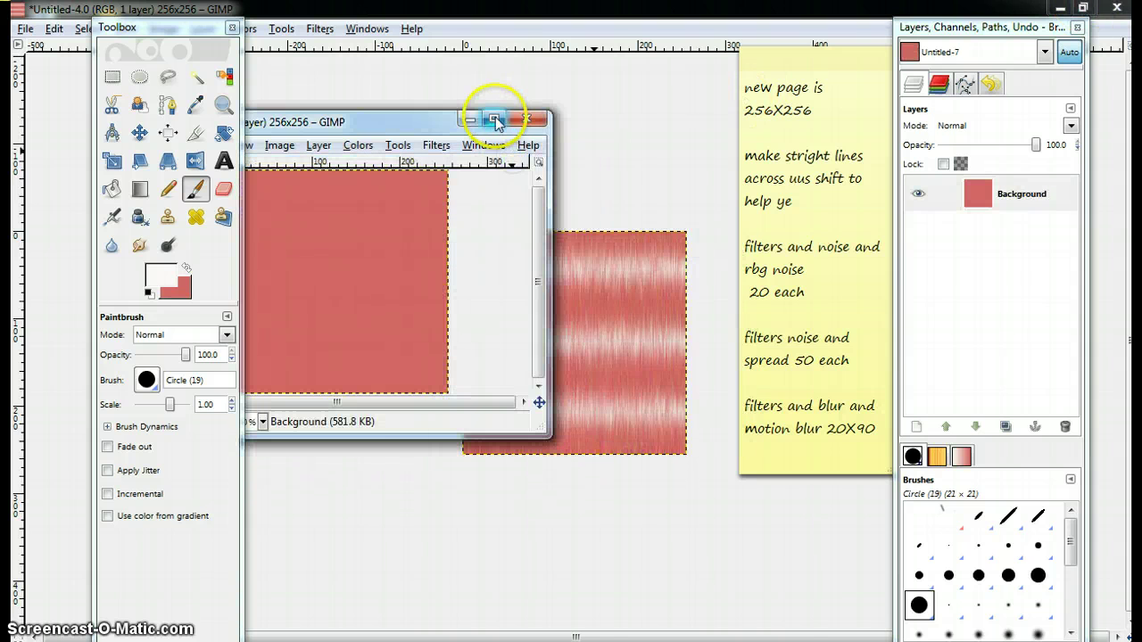
Bucket-fill the new square with the dark brown foreground colour 46270b
left_click(172, 278)
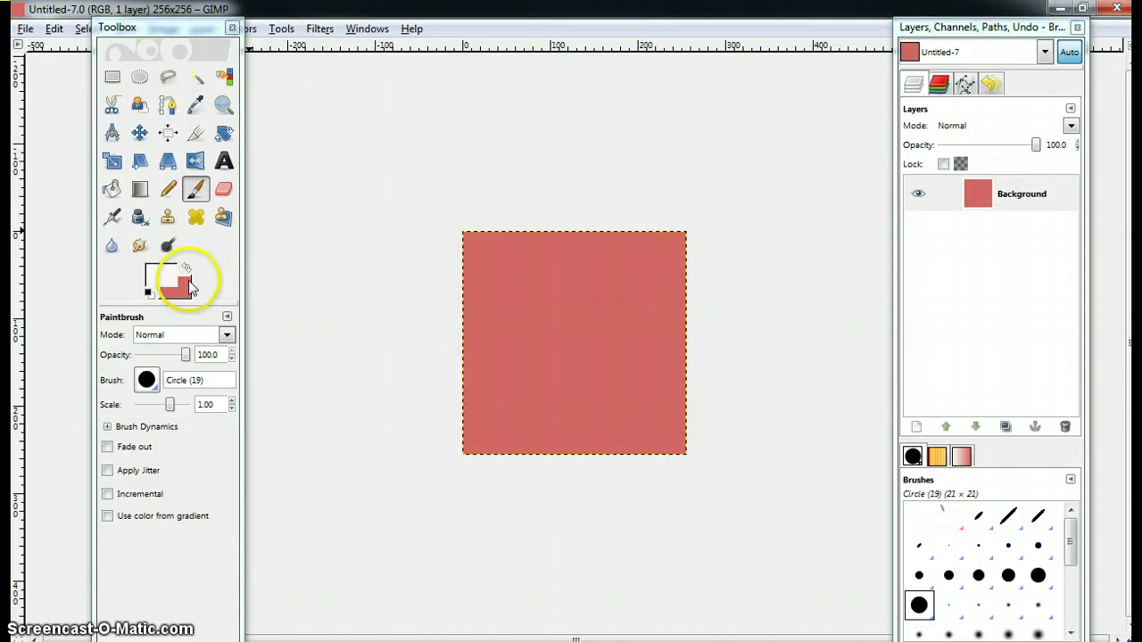
left_click(323, 253)
left_click(357, 319)
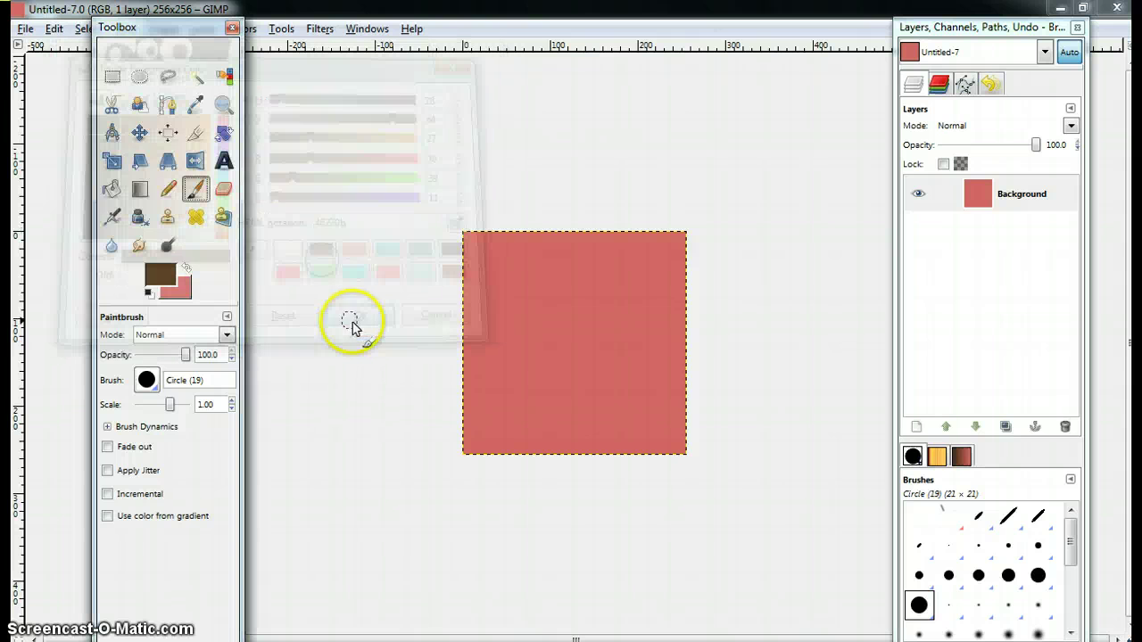
left_click(111, 189)
left_click(526, 306)
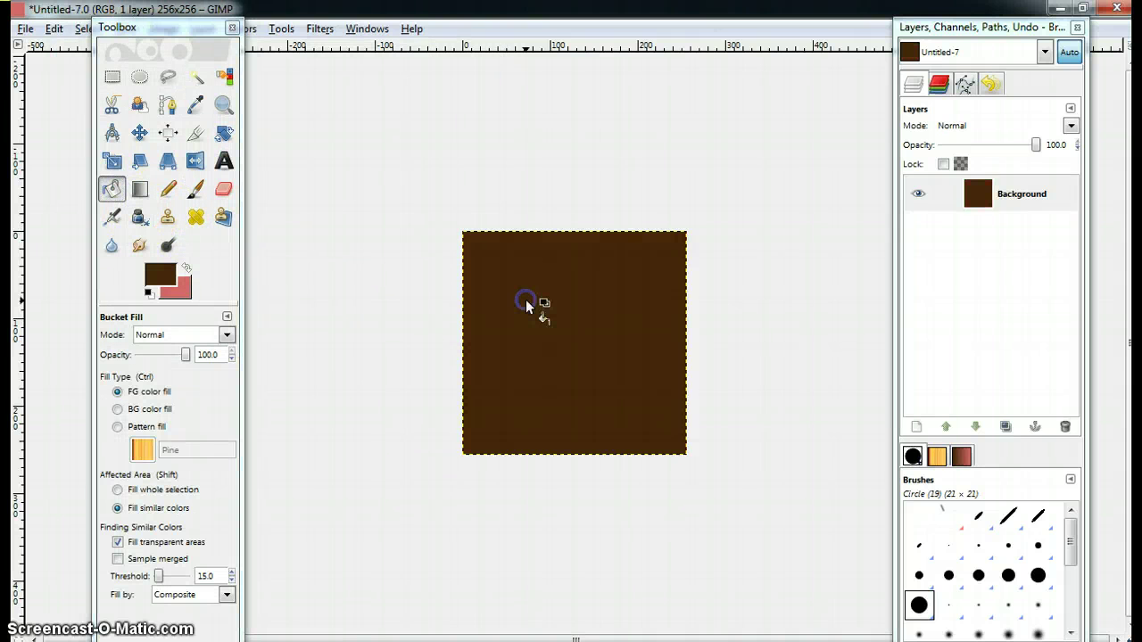
left_click(196, 188)
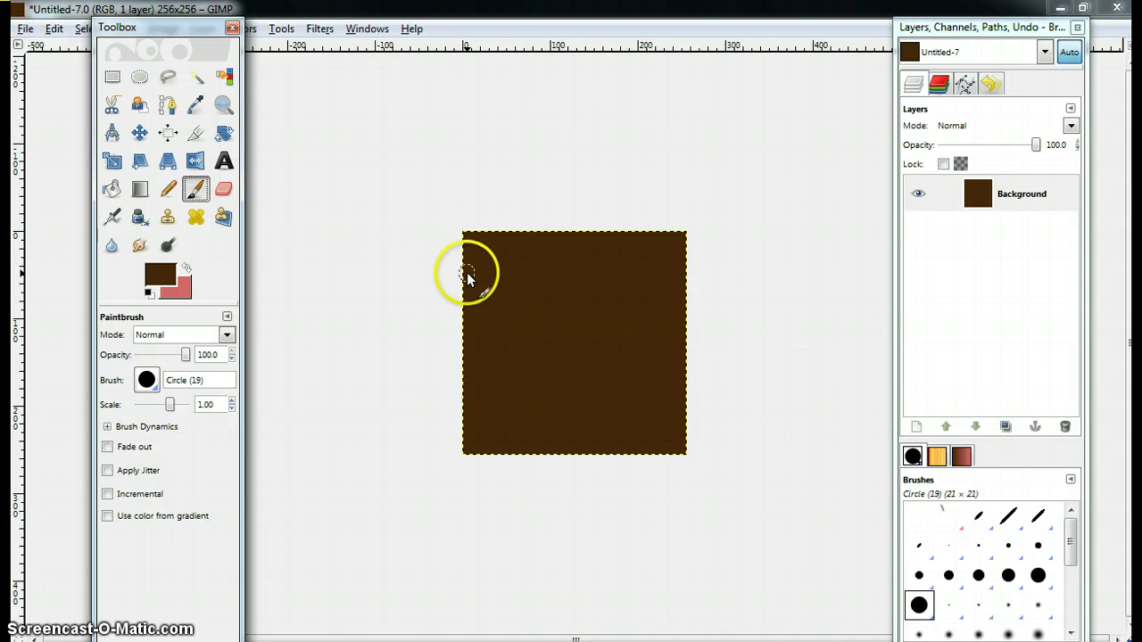
Paint three straight near-white fdf9f9 stripes across the upper, middle and lower square
left_click(159, 273)
left_click(324, 251)
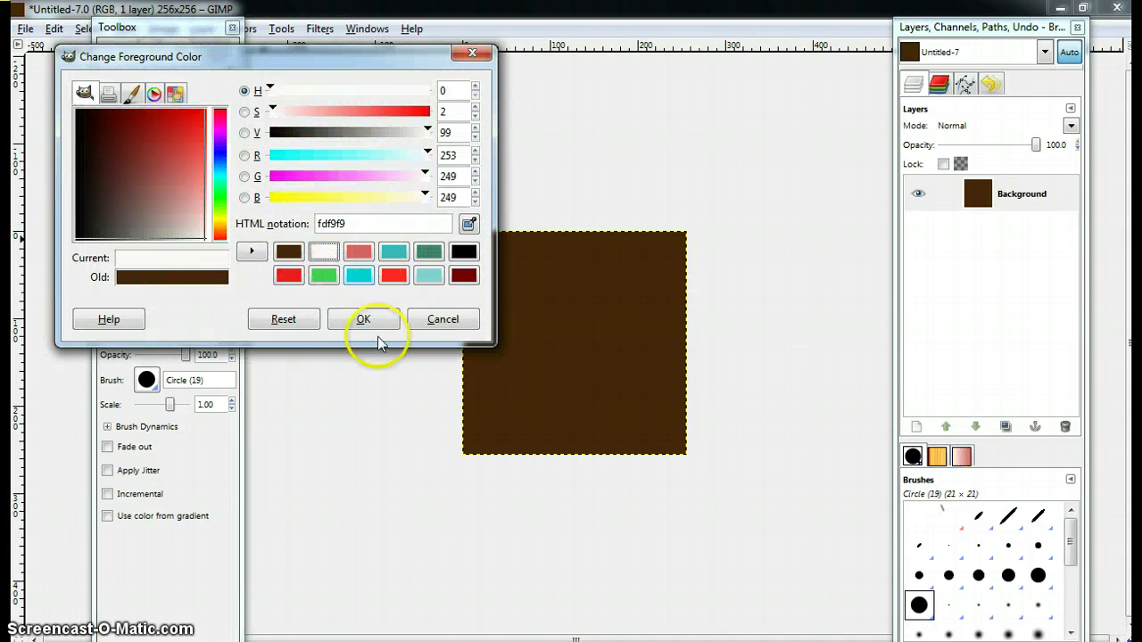
left_click(376, 323)
left_click(466, 276)
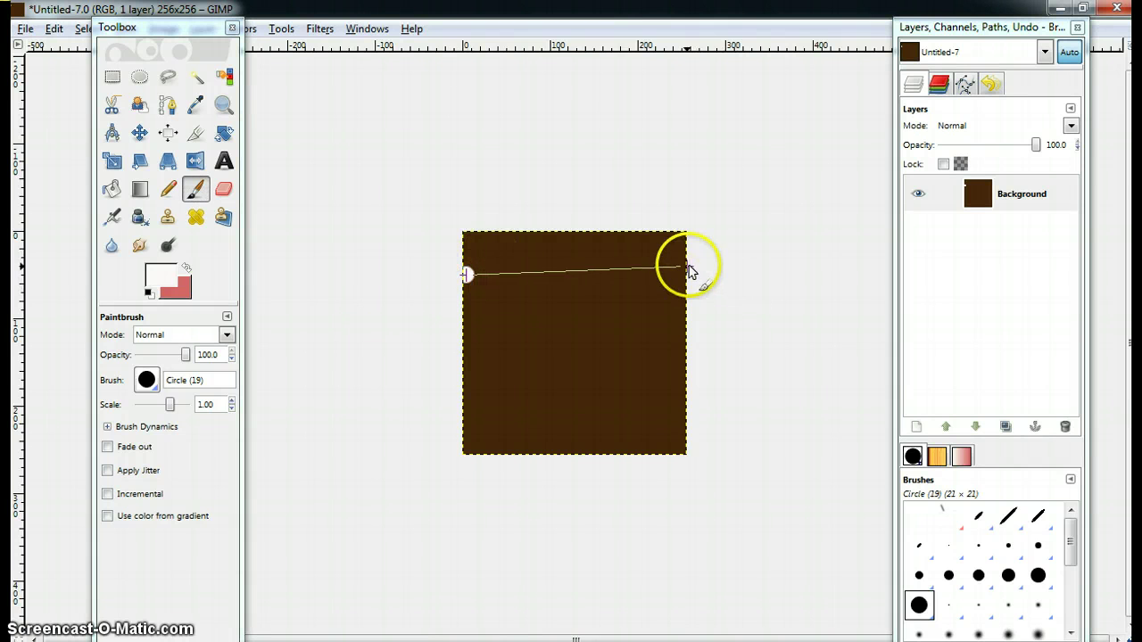
left_click(687, 277, "shift")
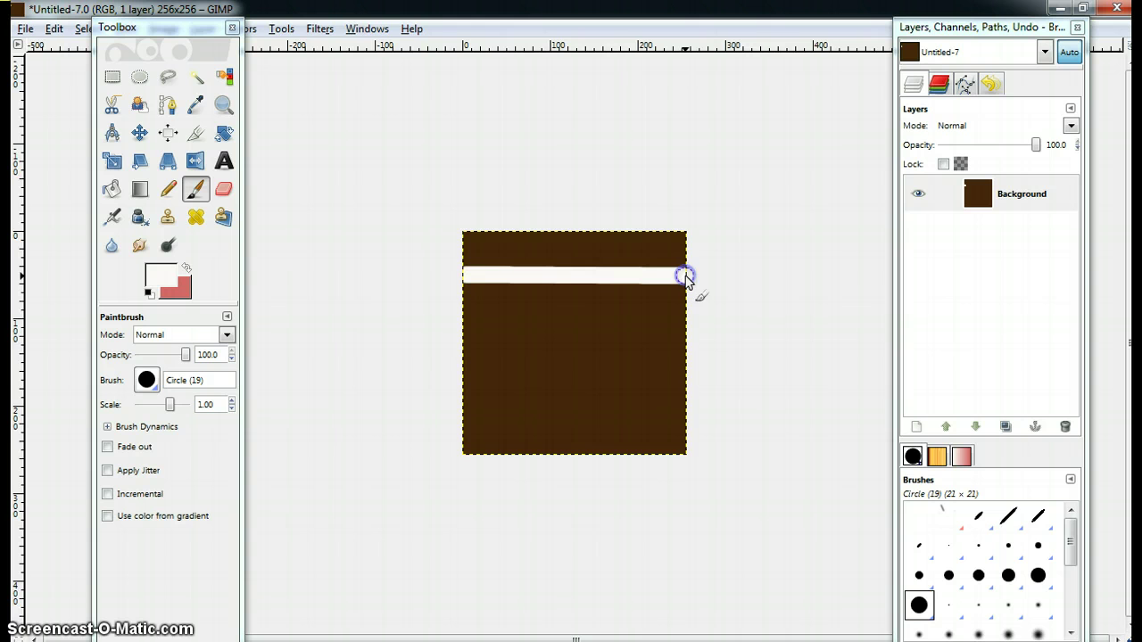
left_click(465, 353)
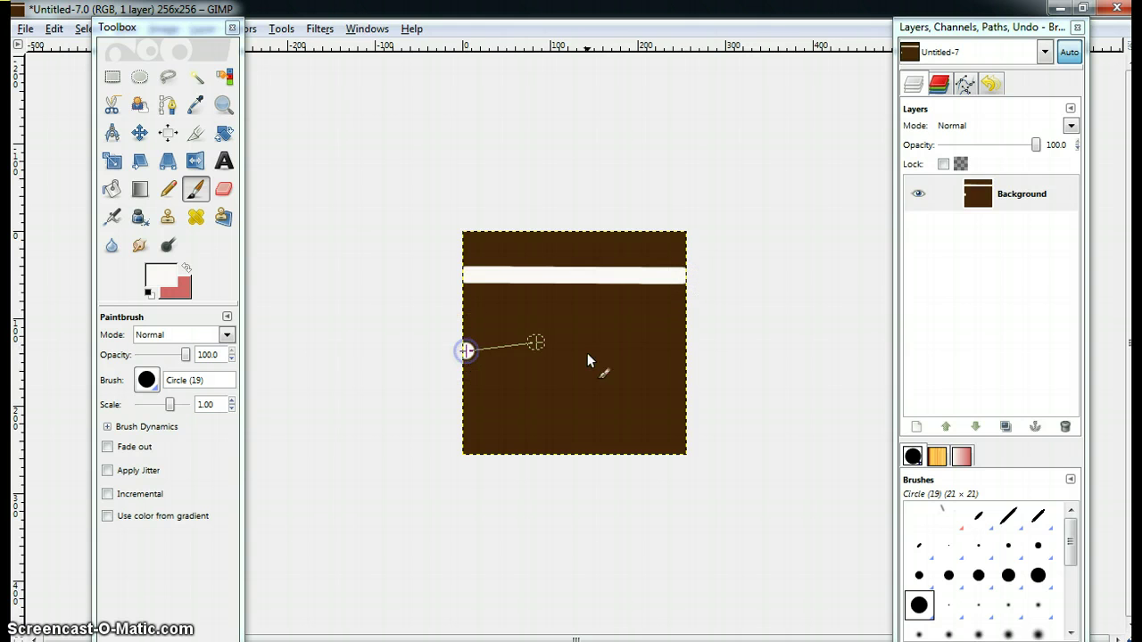
left_click(687, 351, "shift")
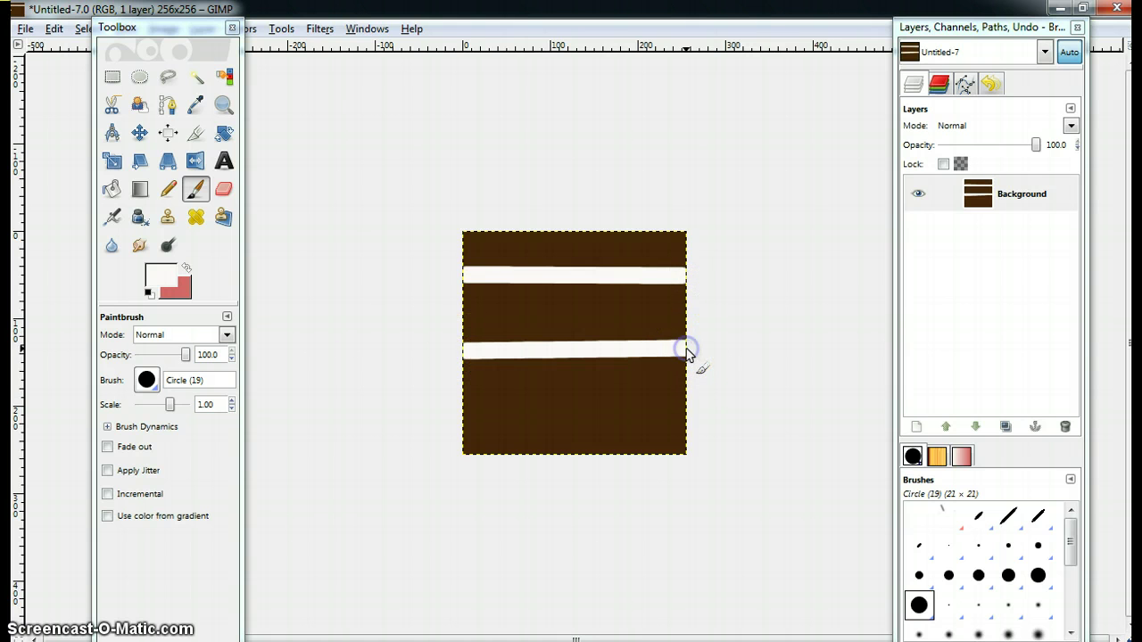
left_click(465, 418)
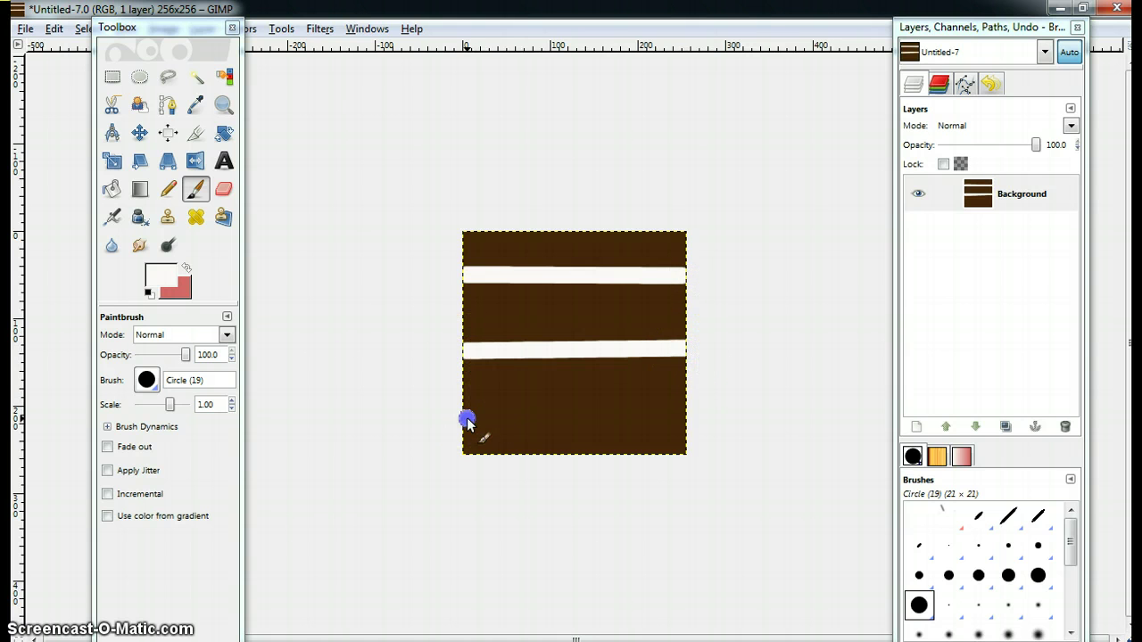
left_click(684, 417, "shift")
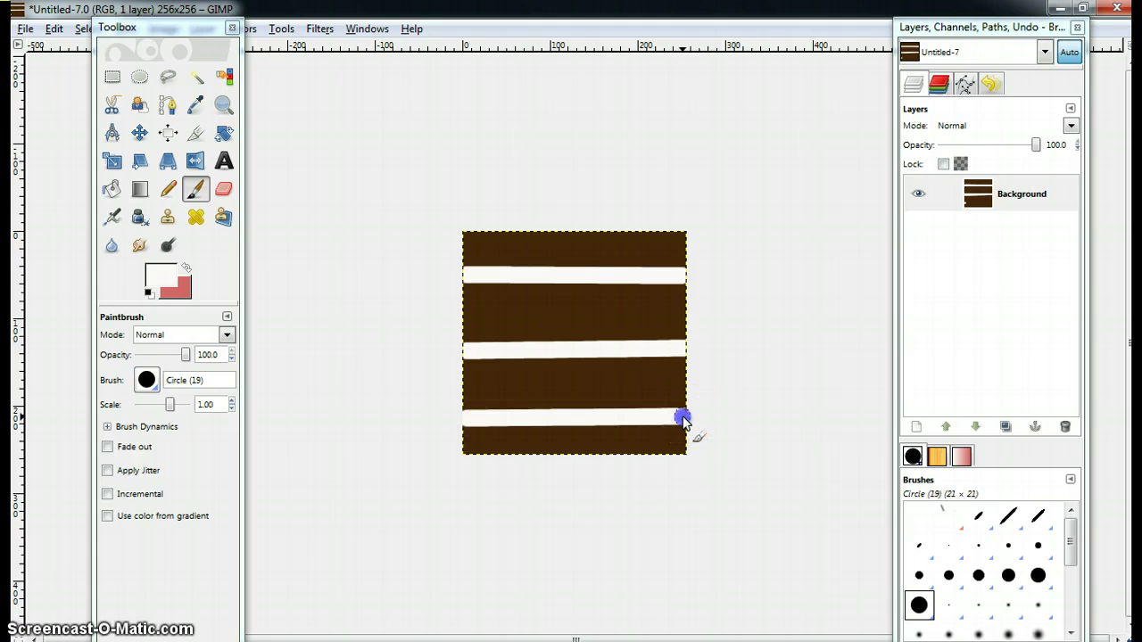
Blur the stripes with a Gaussian blur of 55 px horizontally and vertically
left_click(323, 29)
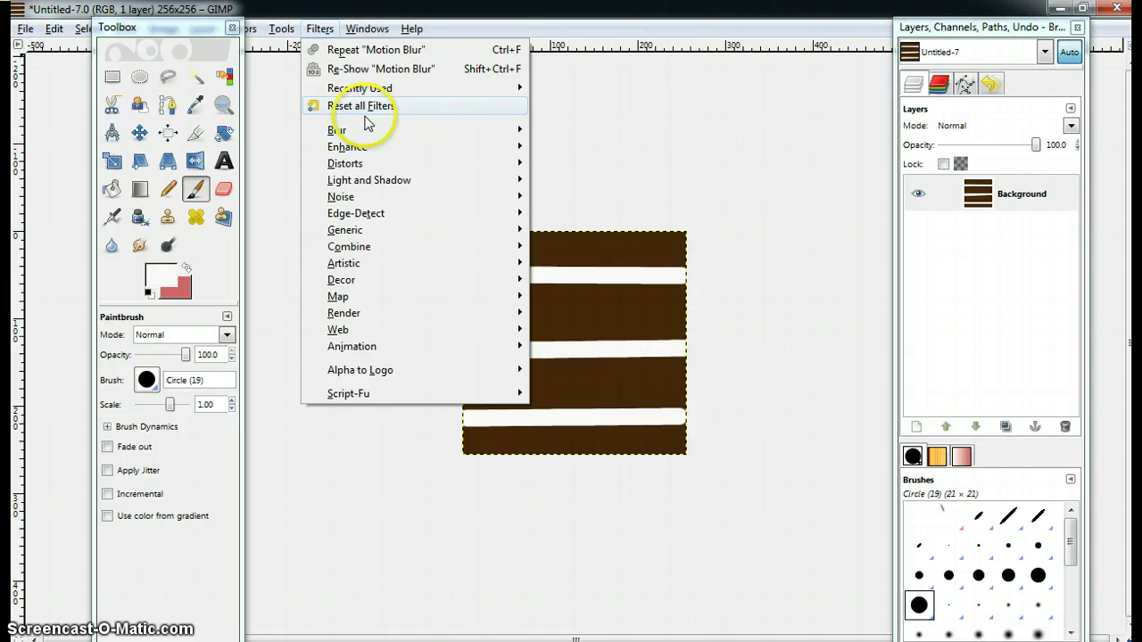
mouse_move(406, 138)
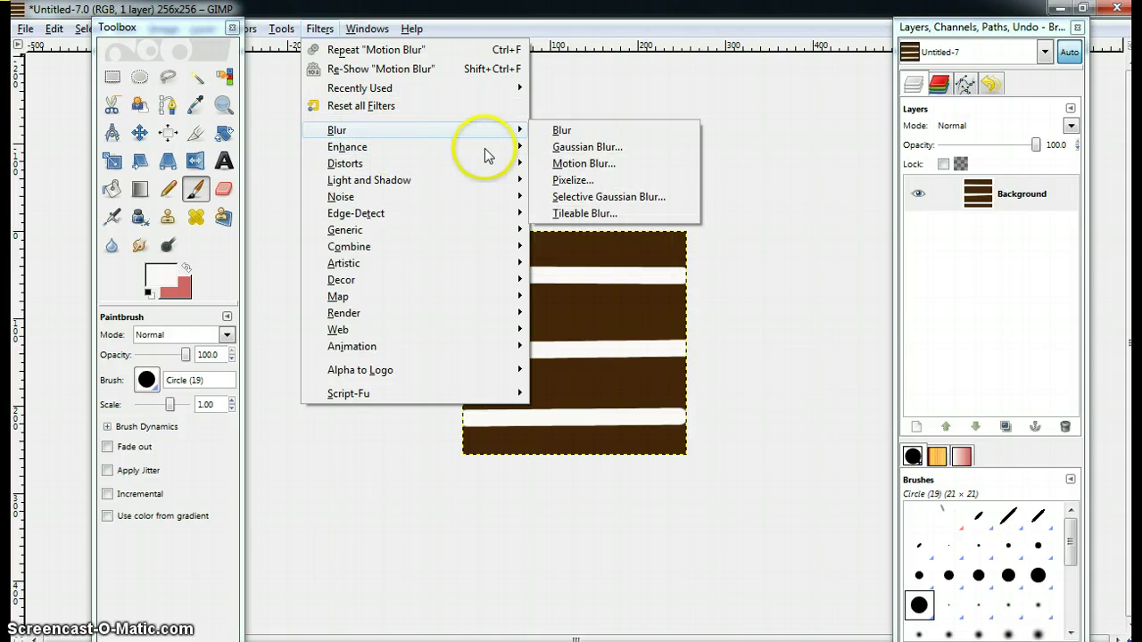
left_click(584, 149)
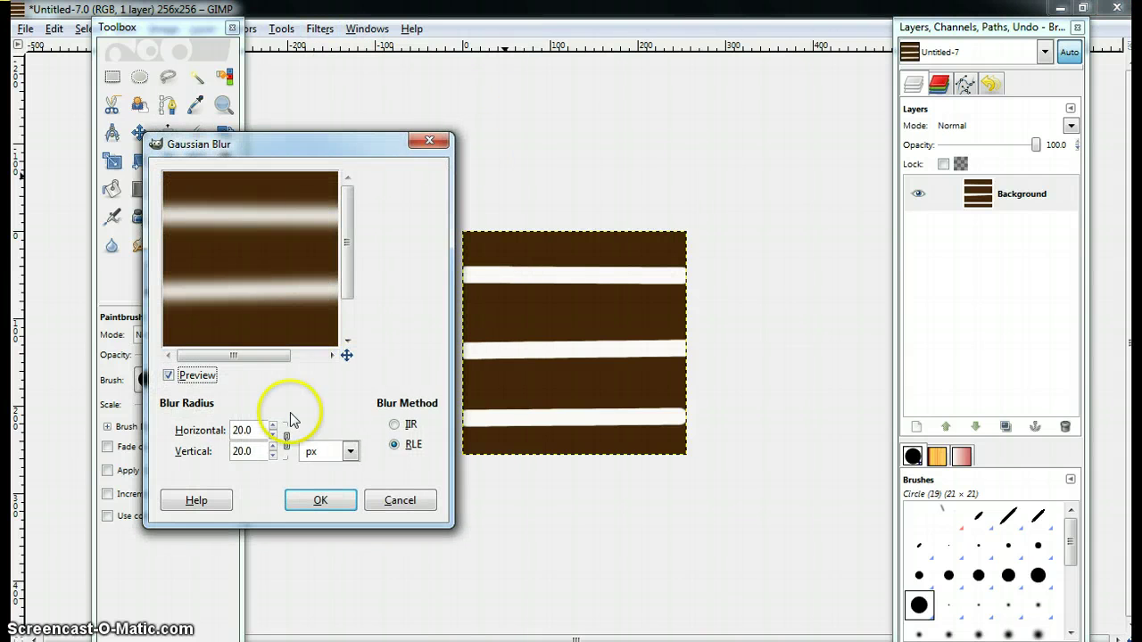
double_click(259, 430)
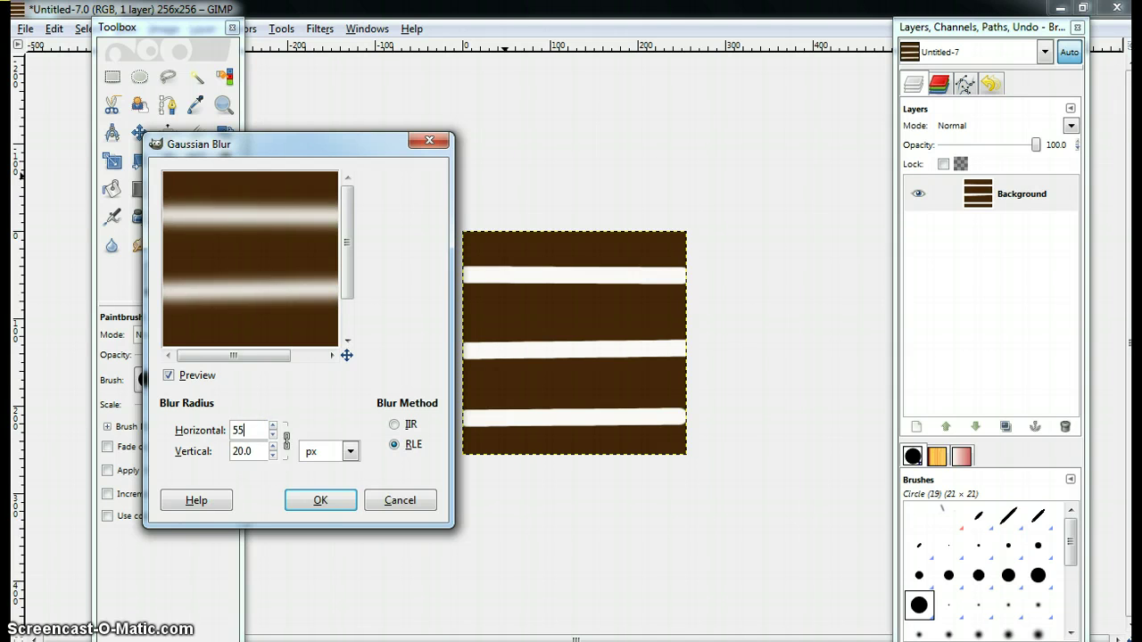
triple_click(257, 451)
type("55.")
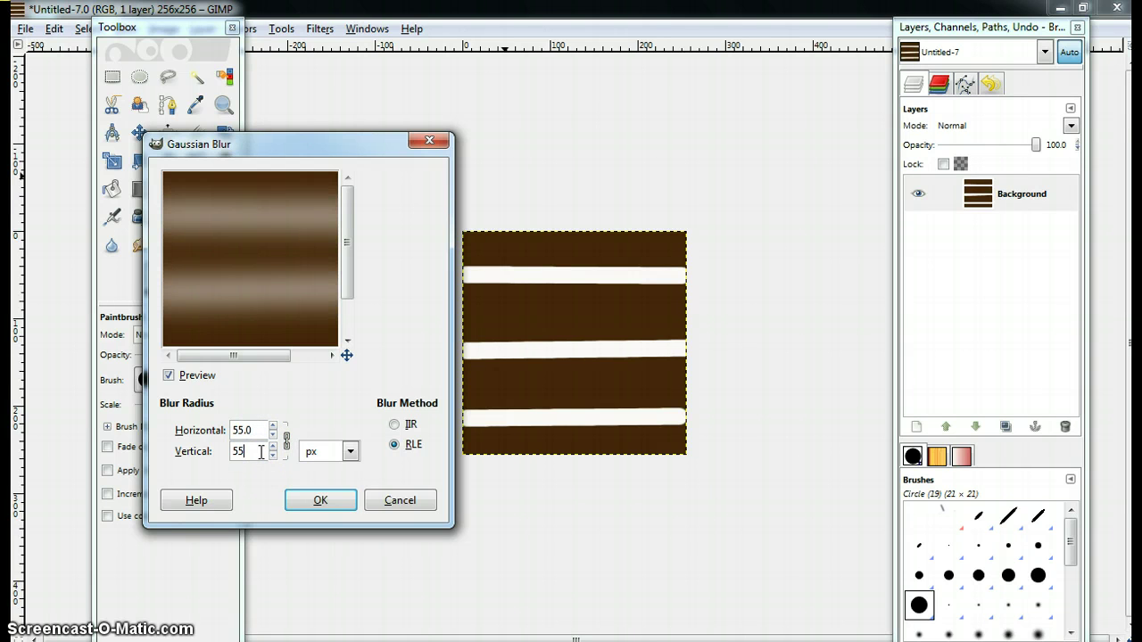
left_click(323, 500)
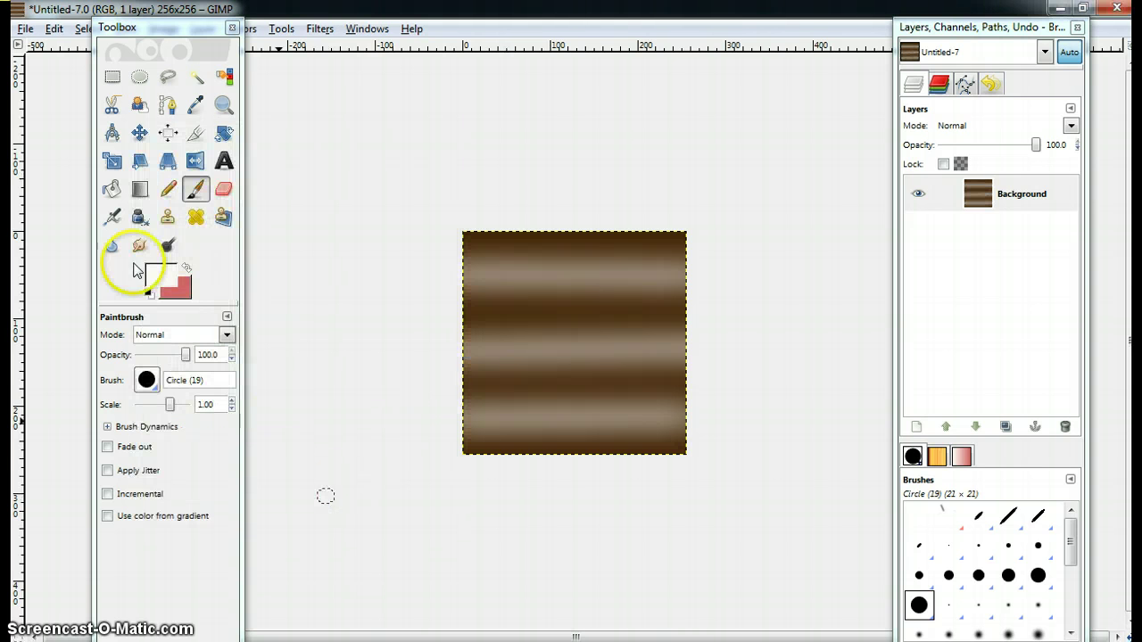
Smudge zigzag strands through all three blurred light bands with the Smudge tool
left_click(138, 246)
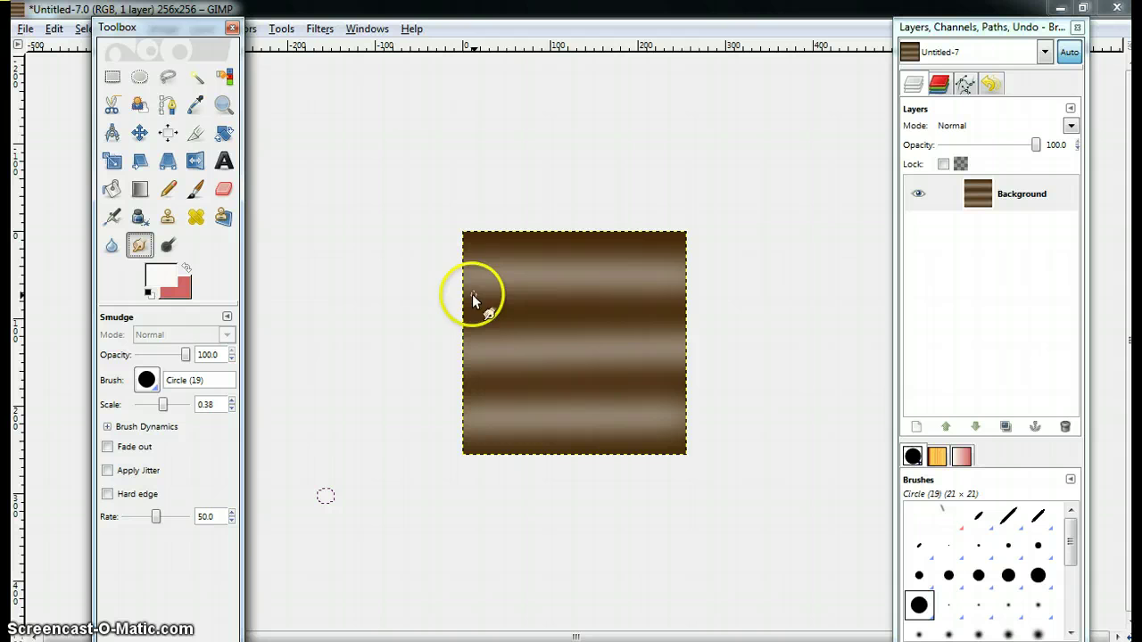
mouse_move(471, 267)
left_mouse_down()
mouse_move(495, 237)
mouse_move(502, 262)
mouse_move(528, 241)
mouse_move(522, 288)
mouse_move(541, 267)
mouse_move(545, 300)
mouse_move(566, 238)
mouse_move(583, 257)
mouse_move(570, 306)
mouse_move(627, 234)
mouse_move(605, 313)
mouse_move(649, 267)
mouse_move(644, 310)
mouse_move(672, 245)
mouse_move(669, 291)
mouse_move(683, 273)
mouse_move(672, 310)
mouse_move(653, 236)
mouse_move(623, 267)
mouse_move(608, 243)
mouse_move(569, 304)
mouse_move(537, 308)
mouse_move(550, 257)
mouse_move(529, 254)
mouse_move(522, 229)
mouse_move(502, 241)
mouse_move(481, 307)
mouse_move(457, 293)
left_mouse_up()
mouse_move(683, 352)
left_mouse_down()
mouse_move(644, 367)
mouse_move(651, 320)
mouse_move(622, 353)
mouse_move(591, 362)
mouse_move(594, 312)
mouse_move(547, 376)
mouse_move(537, 371)
mouse_move(550, 339)
mouse_move(541, 330)
mouse_move(497, 377)
left_mouse_up()
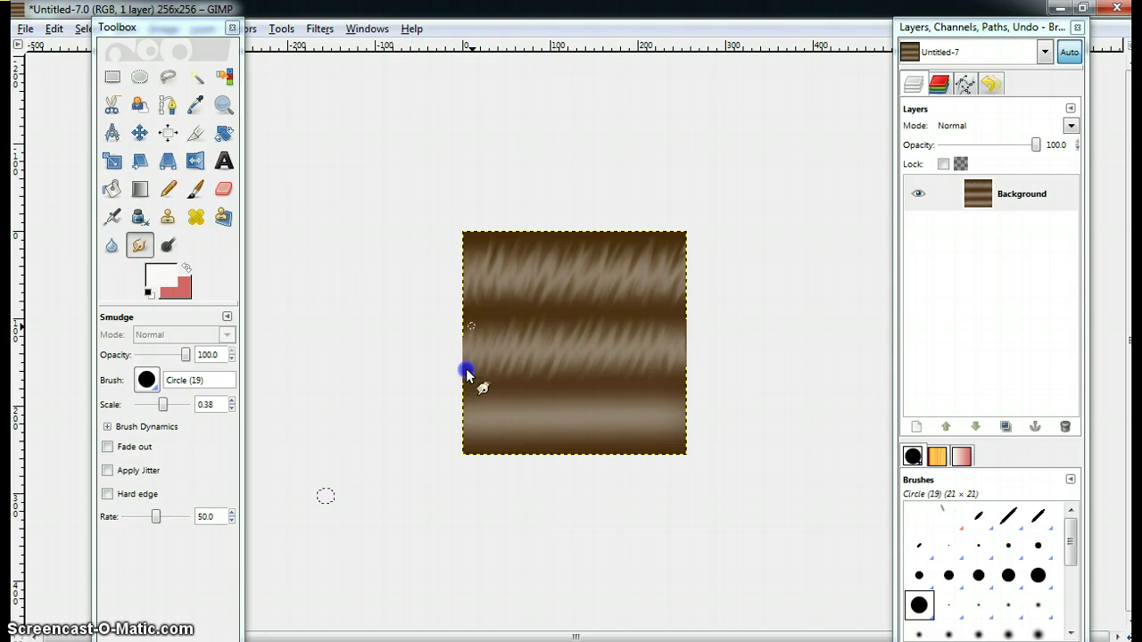
mouse_move(466, 375)
left_mouse_down()
mouse_move(483, 327)
mouse_move(501, 351)
mouse_move(551, 322)
left_mouse_up()
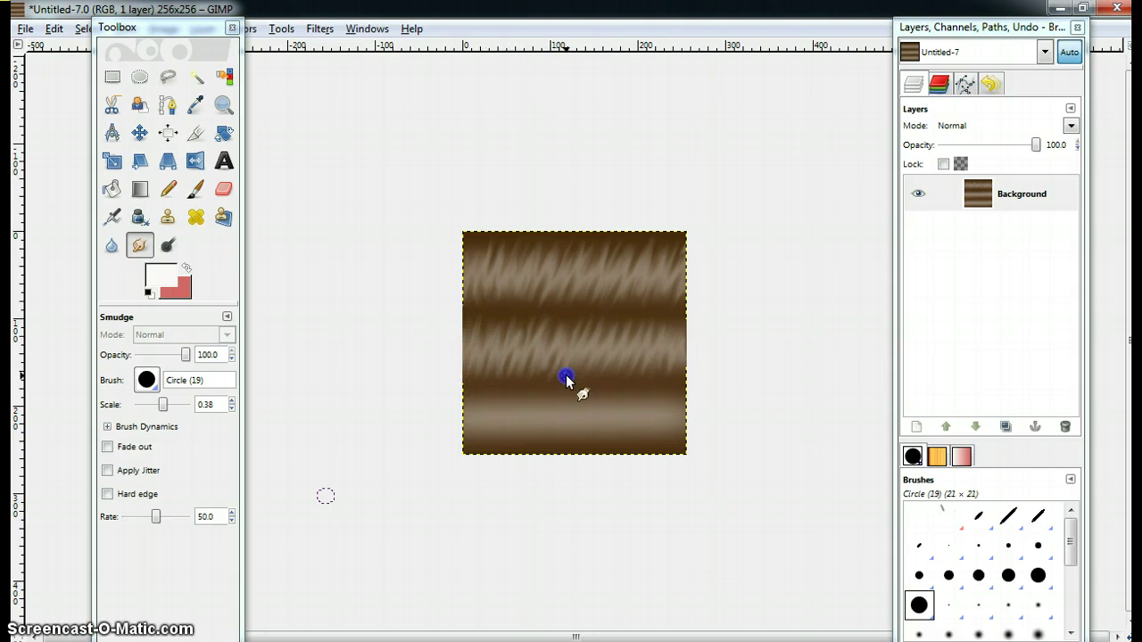
mouse_move(565, 378)
left_mouse_down()
mouse_move(604, 344)
mouse_move(605, 372)
mouse_move(655, 363)
mouse_move(683, 340)
mouse_move(693, 436)
mouse_move(678, 442)
mouse_move(674, 397)
left_mouse_up()
mouse_move(642, 446)
left_mouse_down()
mouse_move(624, 469)
mouse_move(635, 389)
mouse_move(605, 416)
mouse_move(590, 386)
mouse_move(545, 441)
left_mouse_up()
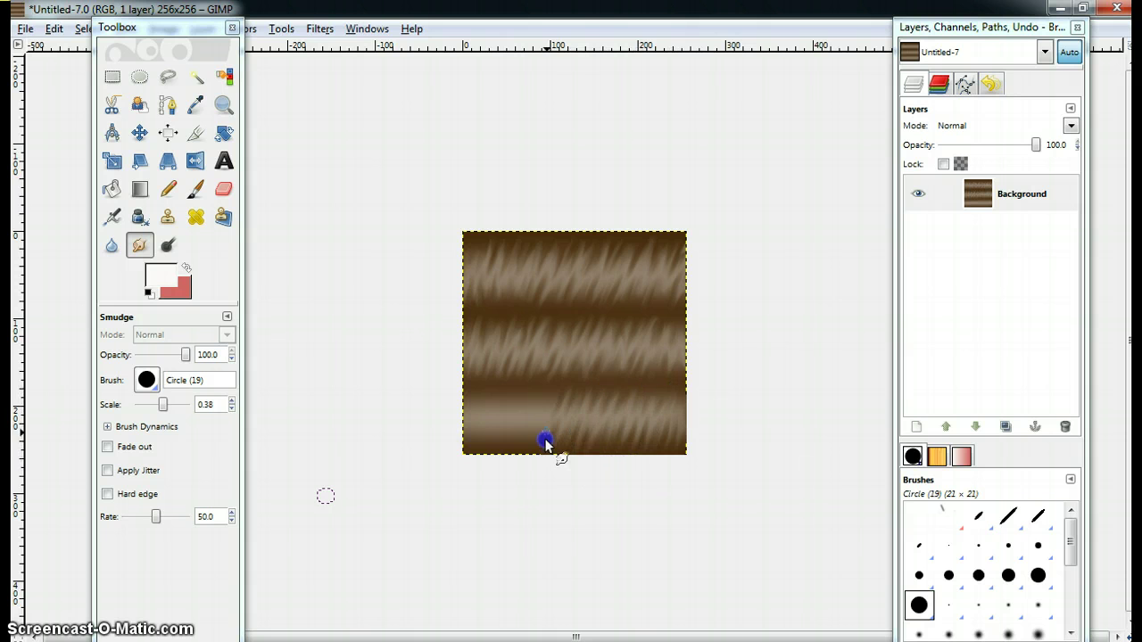
mouse_move(550, 376)
left_mouse_down()
mouse_move(530, 424)
mouse_move(518, 433)
mouse_move(528, 389)
mouse_move(497, 454)
mouse_move(505, 393)
mouse_move(474, 407)
mouse_move(462, 433)
mouse_move(471, 462)
mouse_move(520, 439)
mouse_move(540, 453)
mouse_move(567, 408)
mouse_move(575, 444)
mouse_move(622, 390)
mouse_move(622, 418)
mouse_move(641, 411)
mouse_move(641, 438)
mouse_move(659, 416)
mouse_move(662, 459)
mouse_move(697, 455)
left_mouse_up()
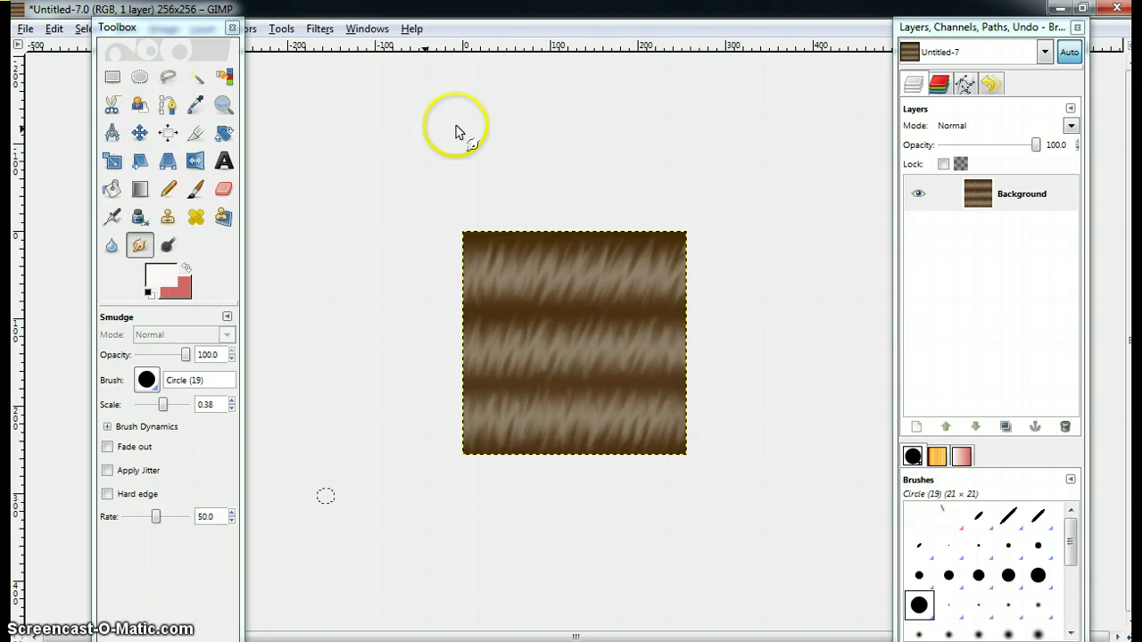
Open the Motion Blur filter by mistake and cancel it, leaving the image unchanged
left_click(331, 37)
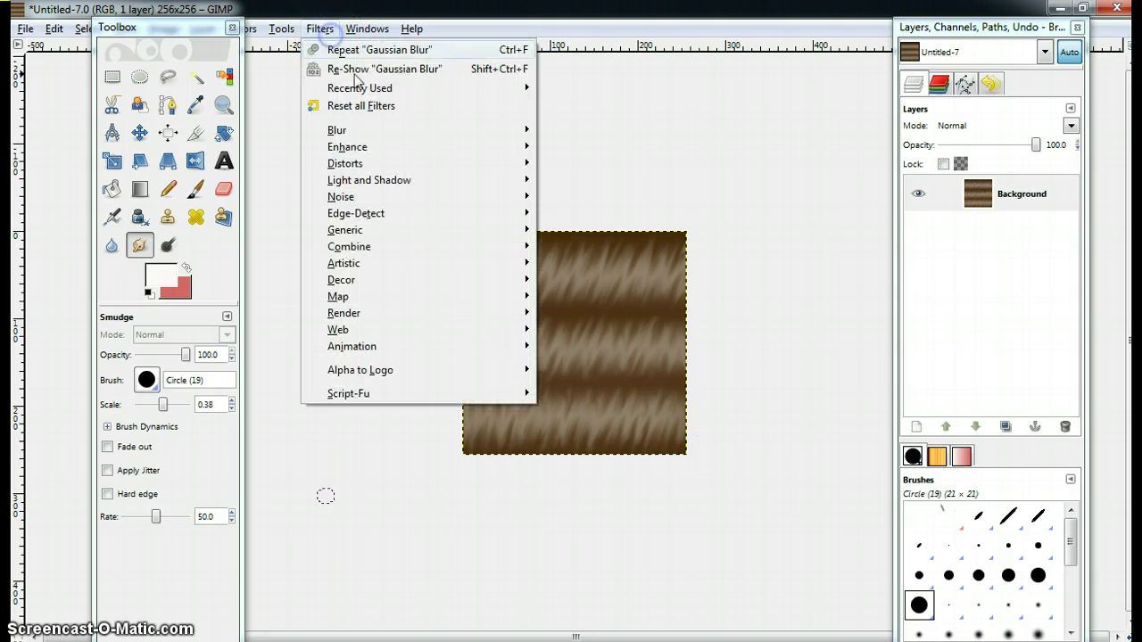
mouse_move(423, 136)
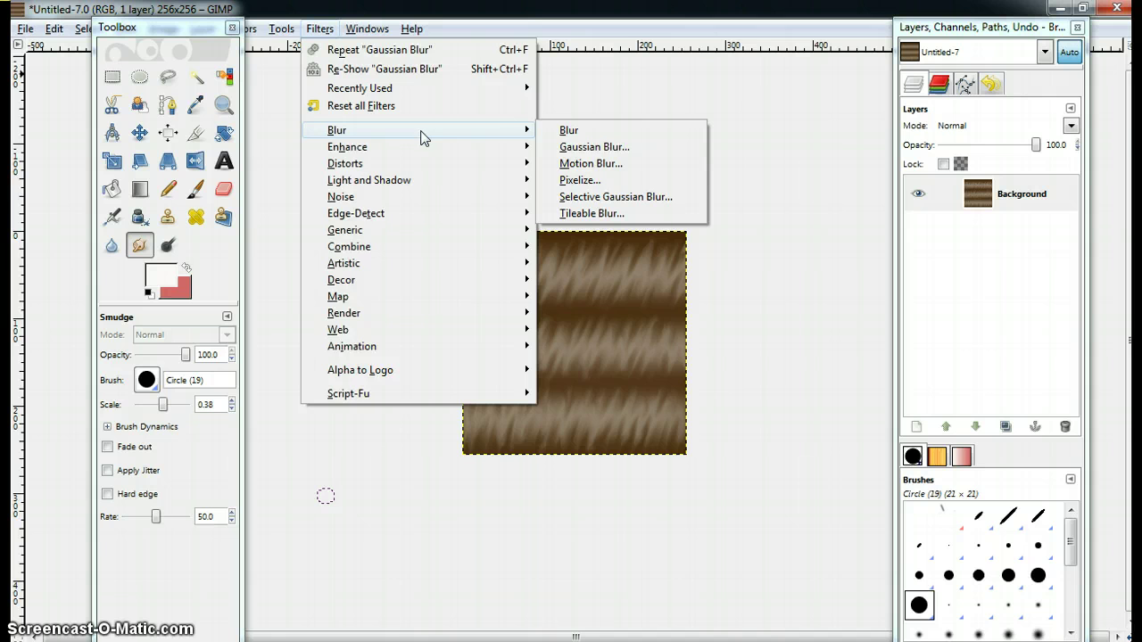
left_click(576, 163)
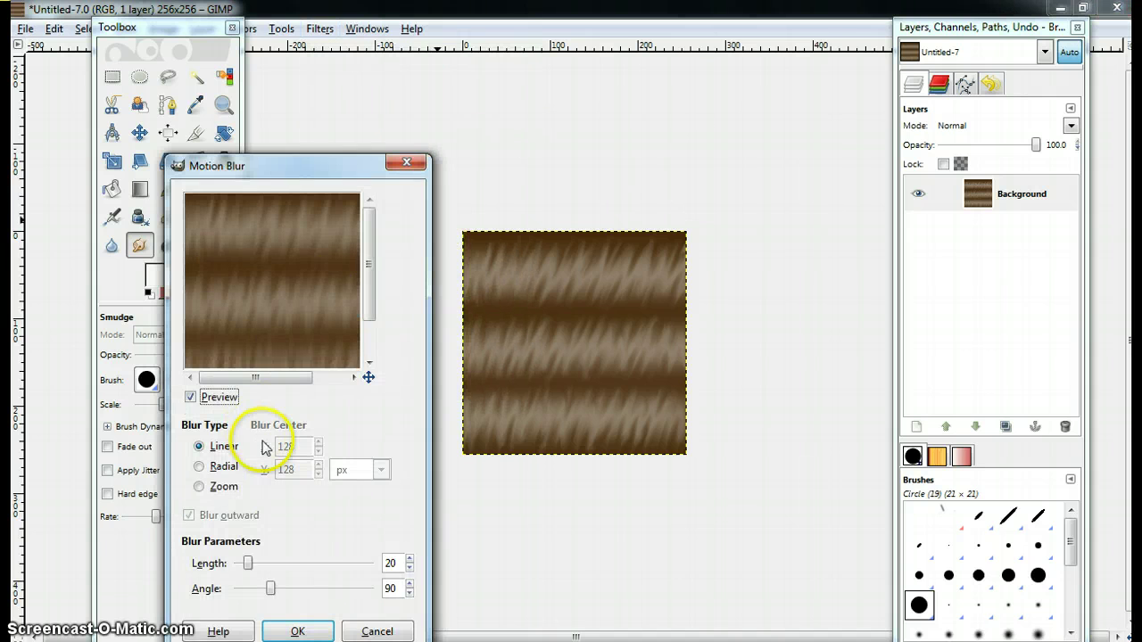
left_click_drag(331, 171, 333, 109)
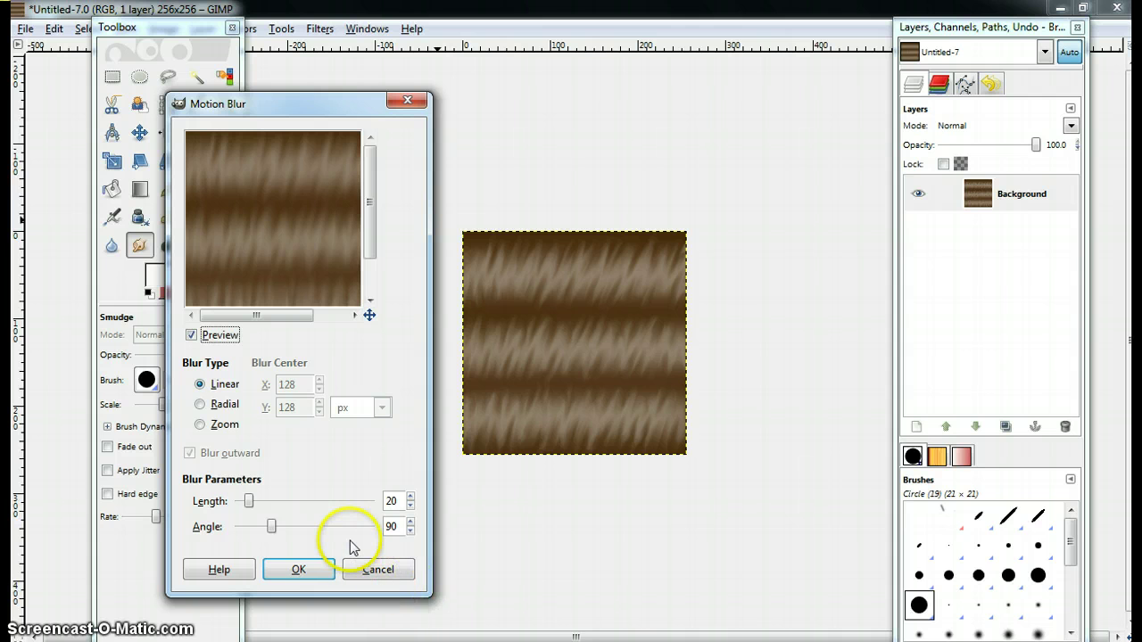
left_click(379, 570)
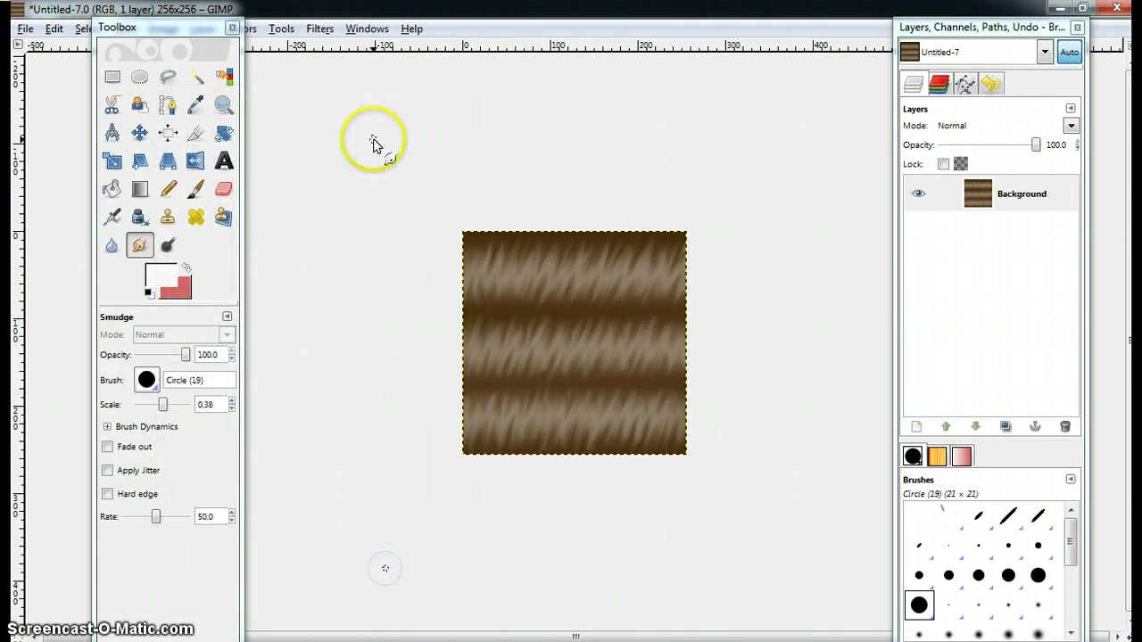
Soften the smudged texture with a 20 px Gaussian blur in both directions
left_click(317, 30)
mouse_move(383, 130)
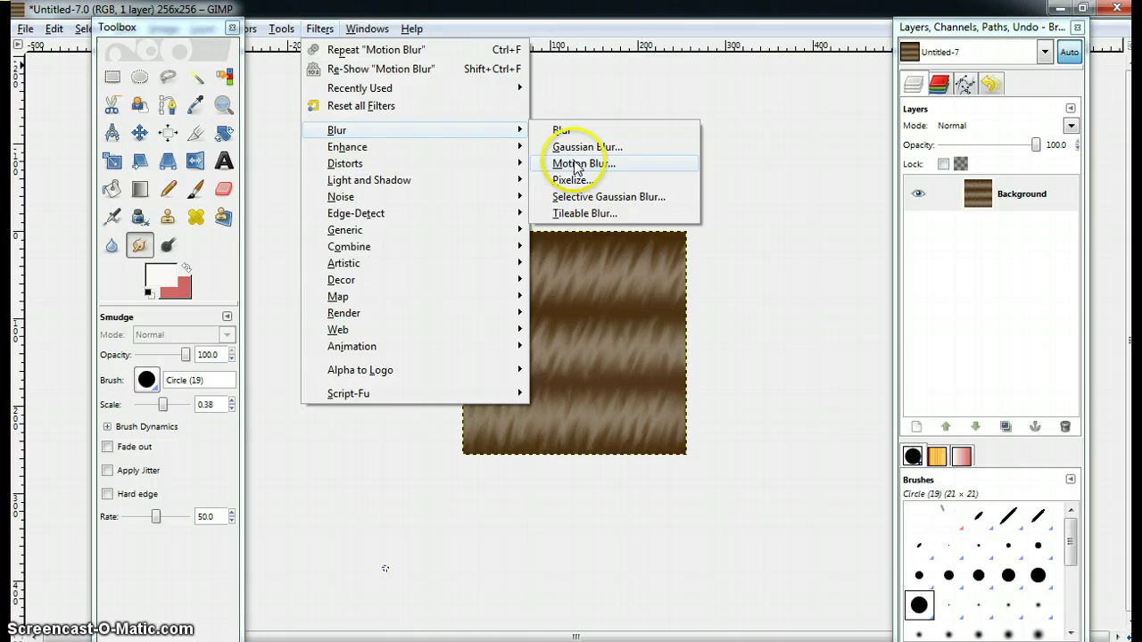
left_click(586, 147)
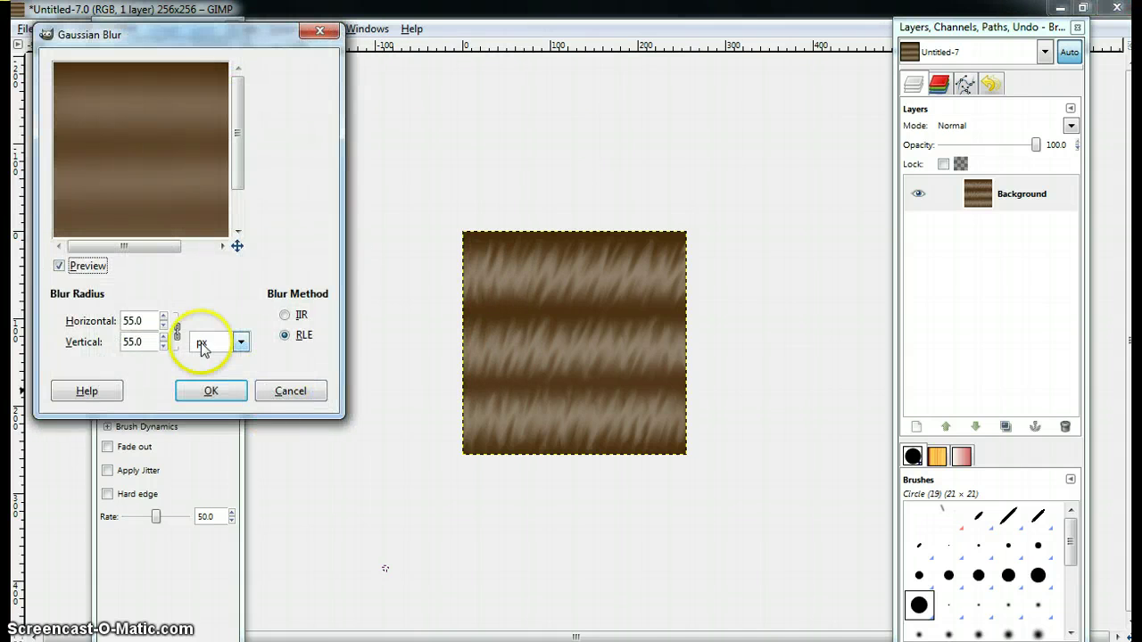
left_click(136, 317)
key("BackSpace")
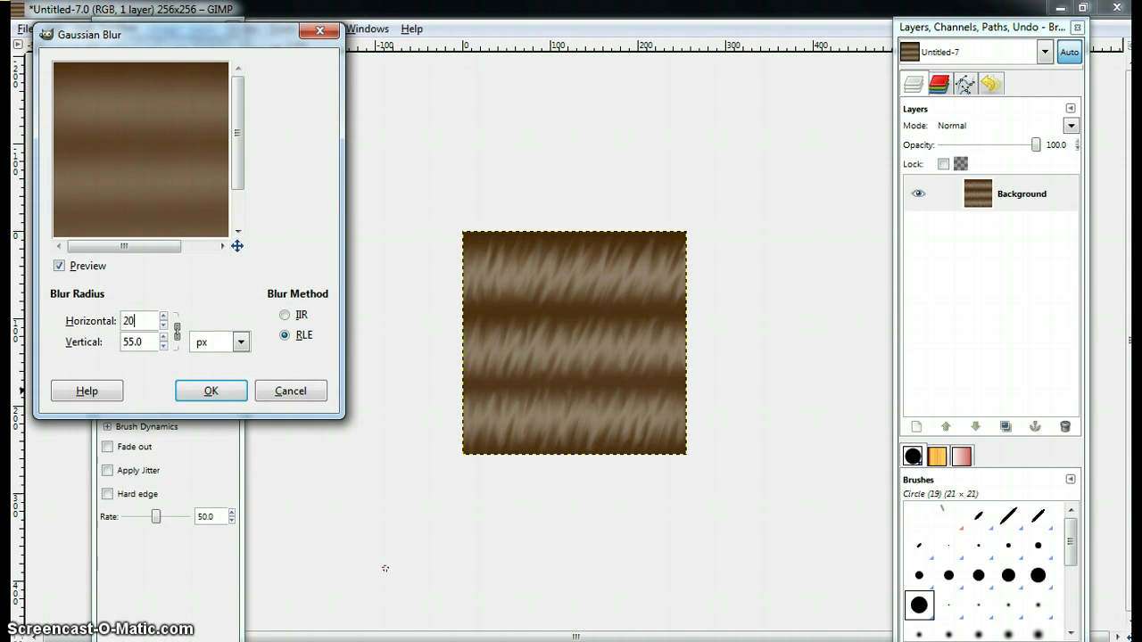
type("20")
left_click(153, 346)
key("BackSpace")
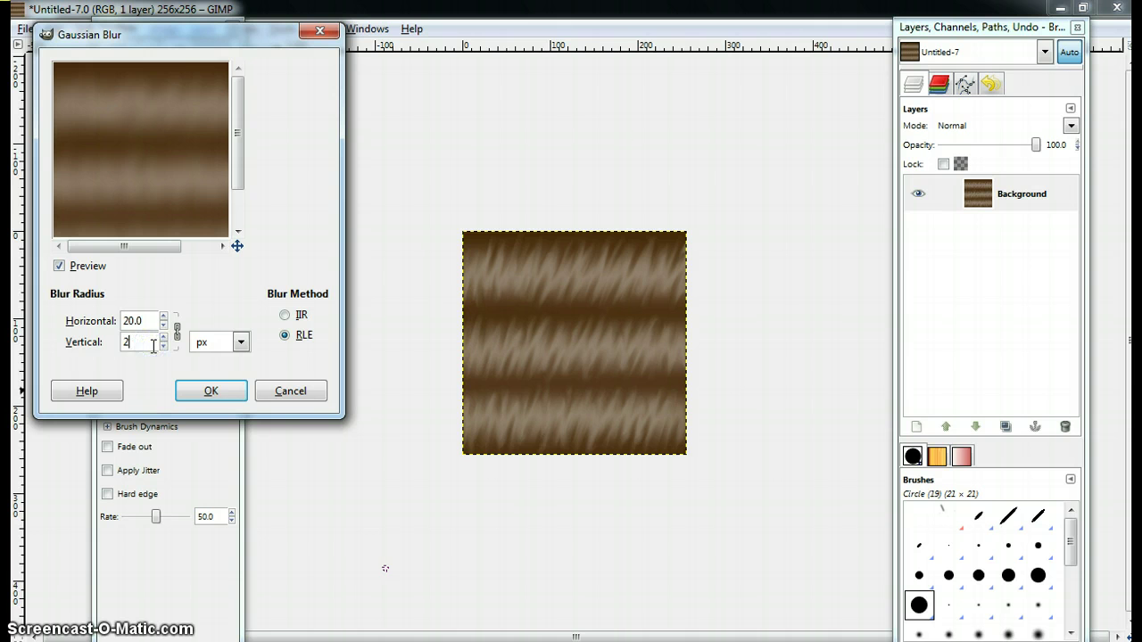
left_click(214, 391)
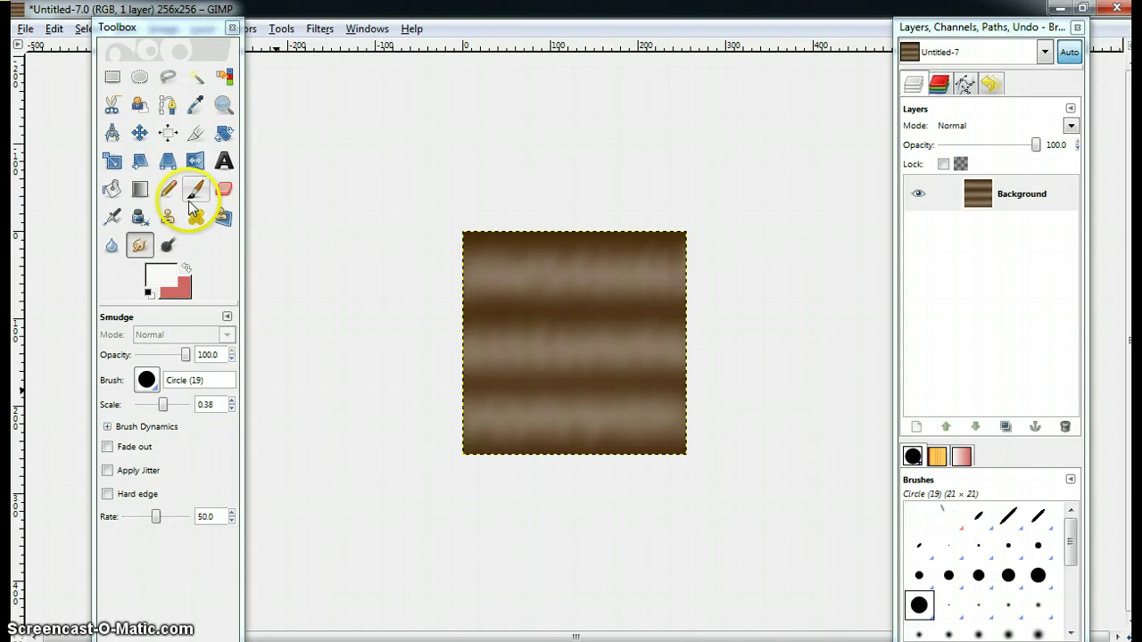
Smudge diagonal streaks across the texture, then undo a stray eraser stroke
mouse_move(512, 210)
left_mouse_down()
mouse_move(470, 238)
mouse_move(481, 265)
mouse_move(512, 229)
mouse_move(528, 245)
mouse_move(600, 243)
mouse_move(616, 283)
mouse_move(676, 244)
mouse_move(678, 295)
mouse_move(693, 306)
mouse_move(683, 324)
mouse_move(665, 310)
mouse_move(502, 428)
mouse_move(494, 388)
left_mouse_up()
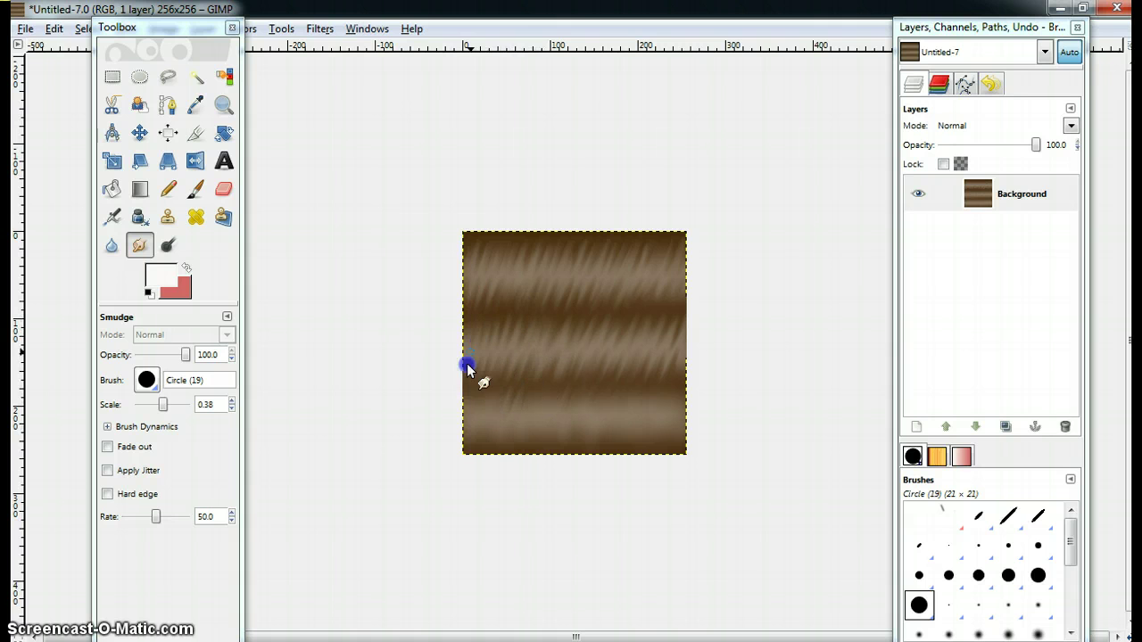
mouse_move(668, 408)
left_mouse_down()
mouse_move(677, 362)
mouse_move(621, 438)
mouse_move(614, 418)
mouse_move(579, 496)
mouse_move(584, 440)
mouse_move(552, 483)
mouse_move(532, 451)
mouse_move(510, 483)
mouse_move(510, 451)
mouse_move(489, 480)
mouse_move(491, 448)
mouse_move(472, 462)
mouse_move(474, 415)
mouse_move(468, 473)
mouse_move(509, 411)
mouse_move(554, 472)
mouse_move(589, 454)
mouse_move(621, 473)
mouse_move(705, 438)
left_mouse_up()
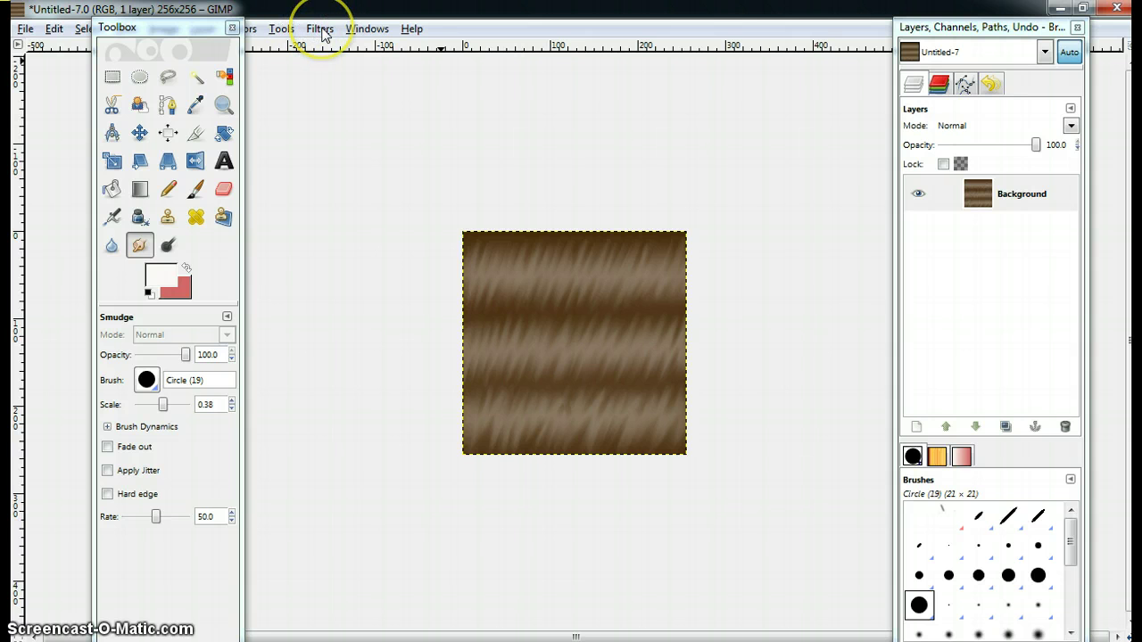
left_click(223, 189)
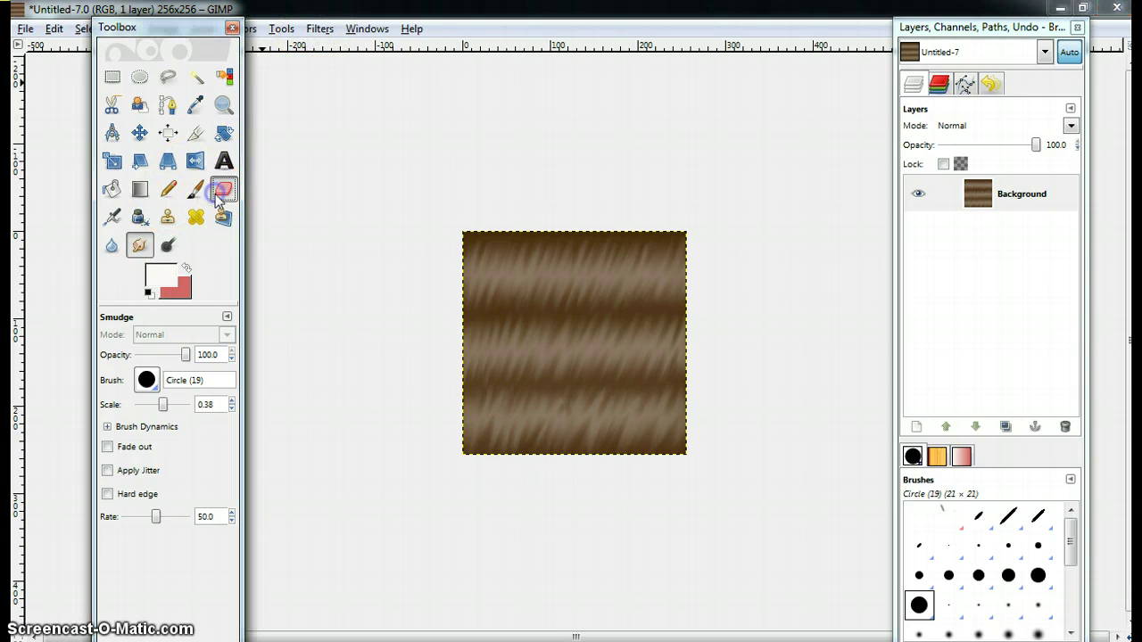
left_click_drag(683, 306, 667, 316)
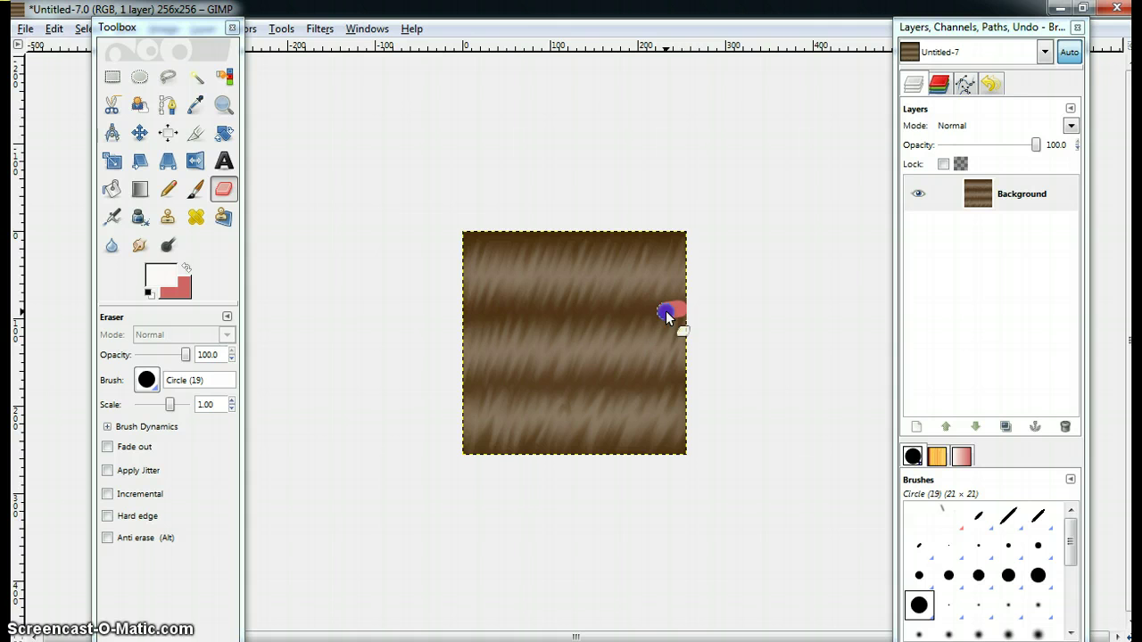
left_click(54, 29)
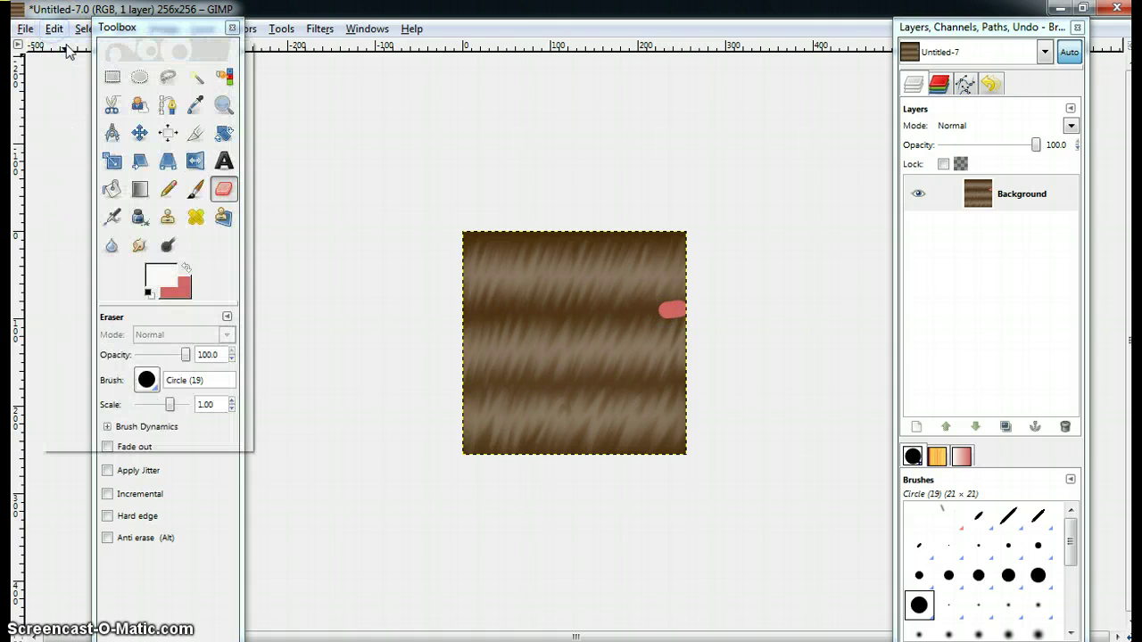
left_click(159, 128)
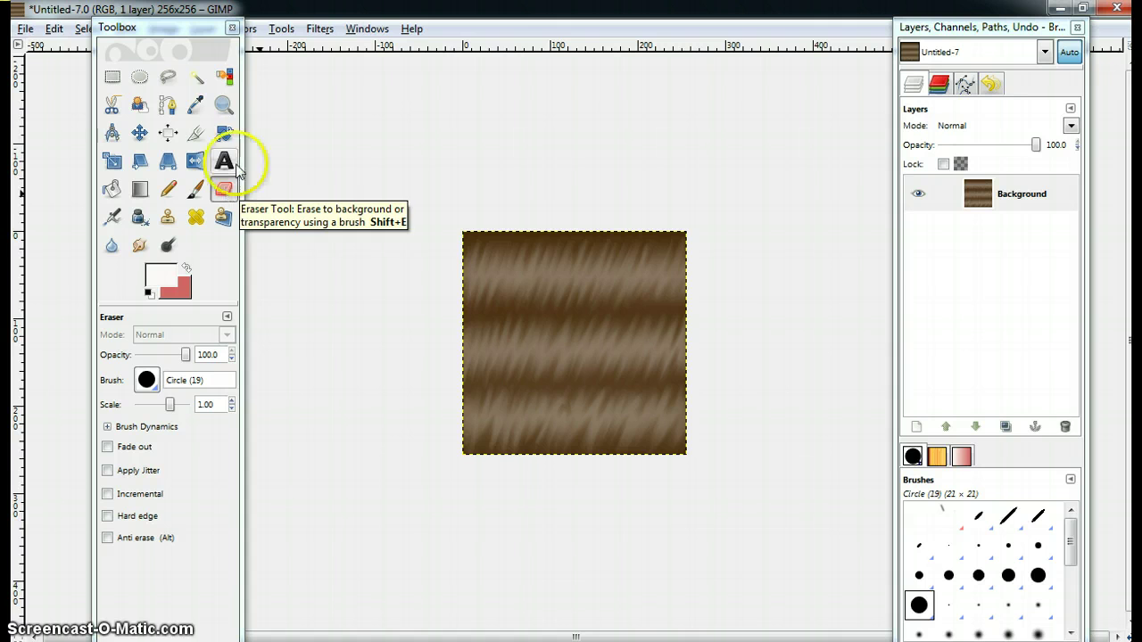
Add RGB Noise at 0.20 to the streaked texture
left_click(320, 29)
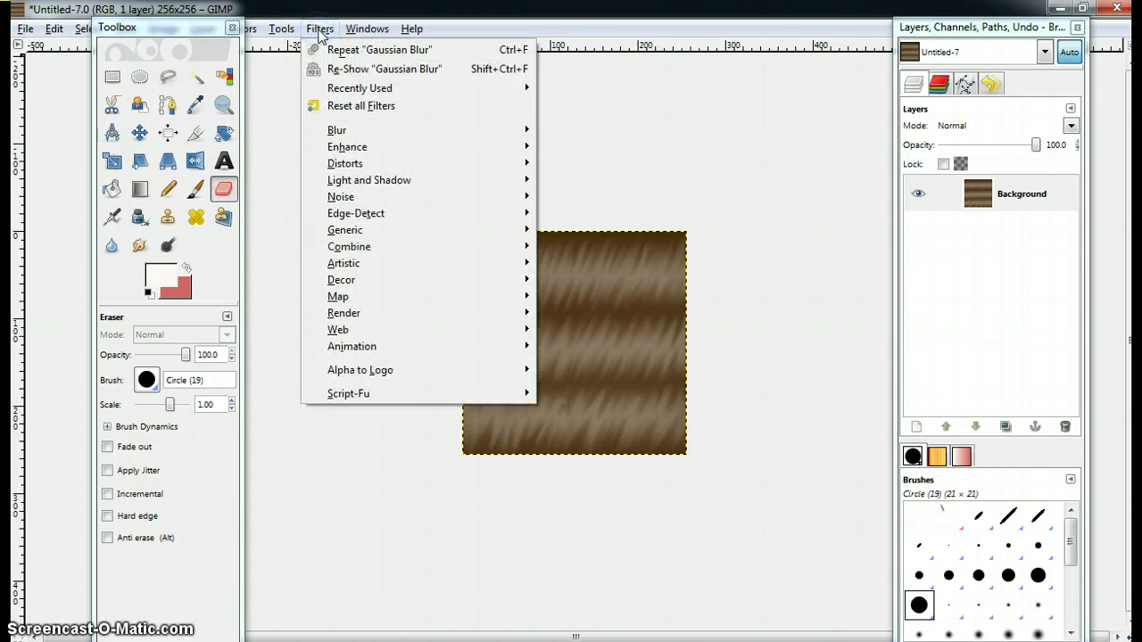
left_click(382, 133)
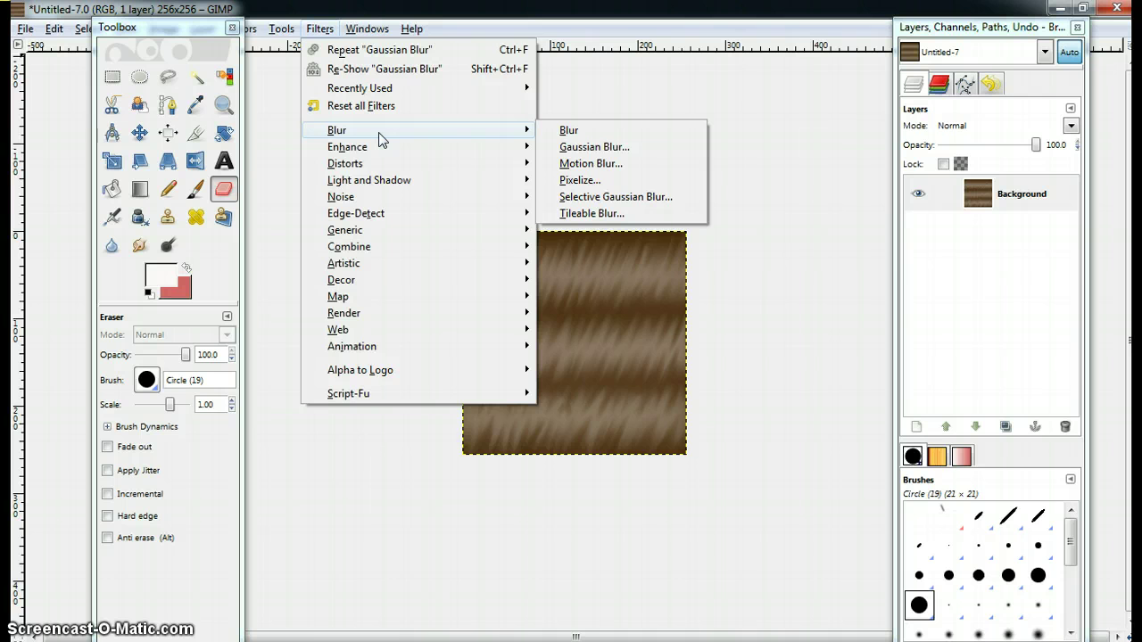
left_click(386, 161)
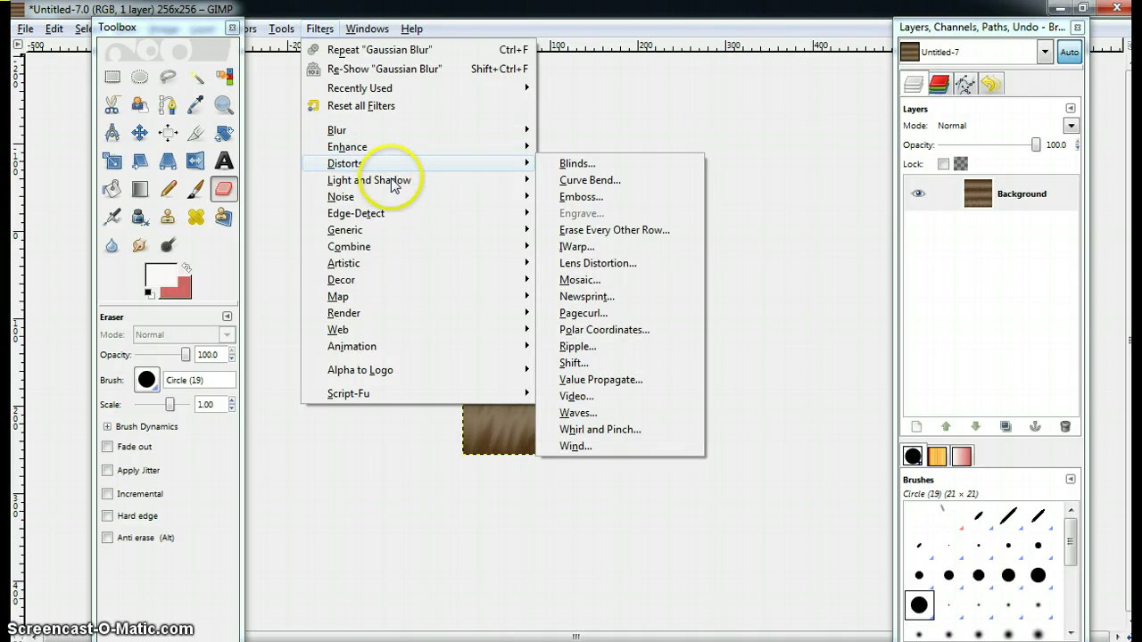
left_click(471, 201)
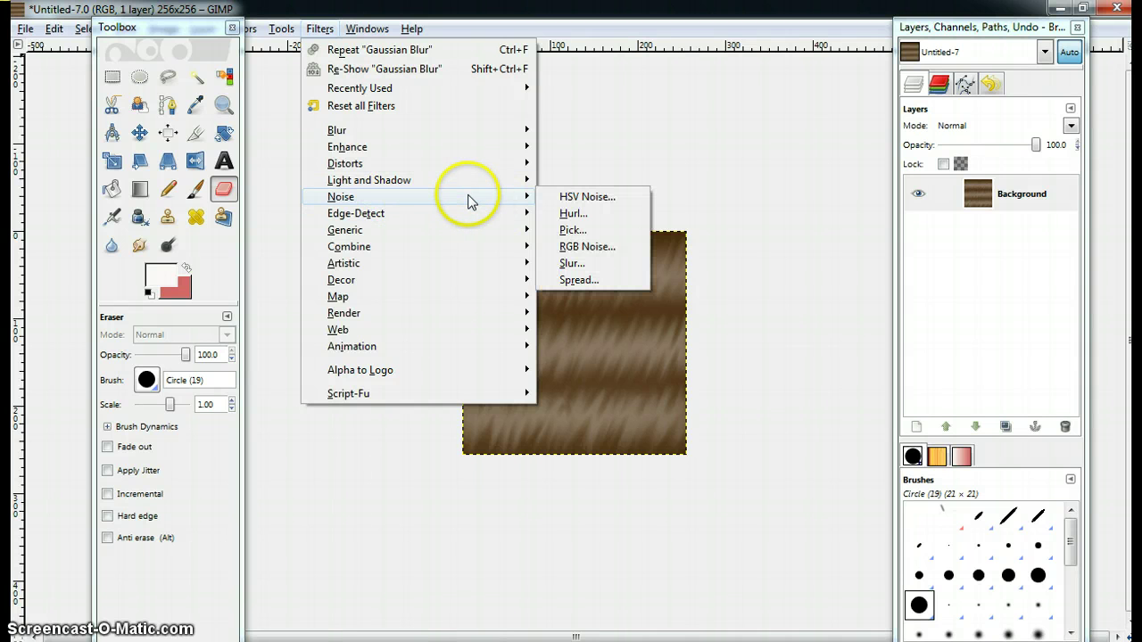
left_click(615, 249)
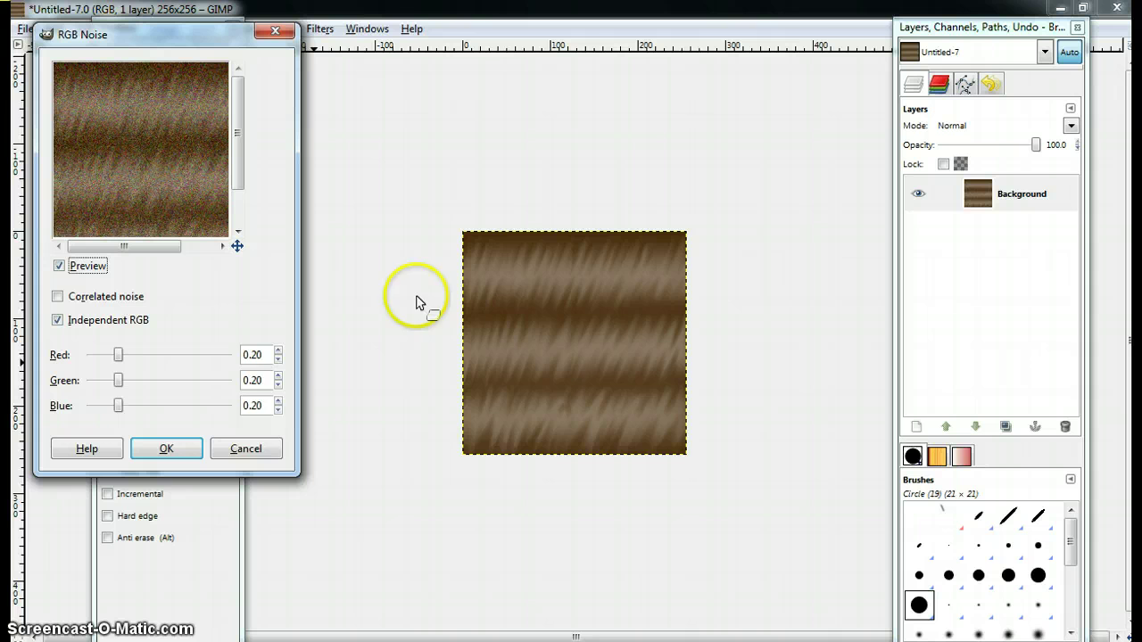
left_click(184, 451)
Blur the noisy texture again with a 20 px Gaussian blur
left_click(321, 29)
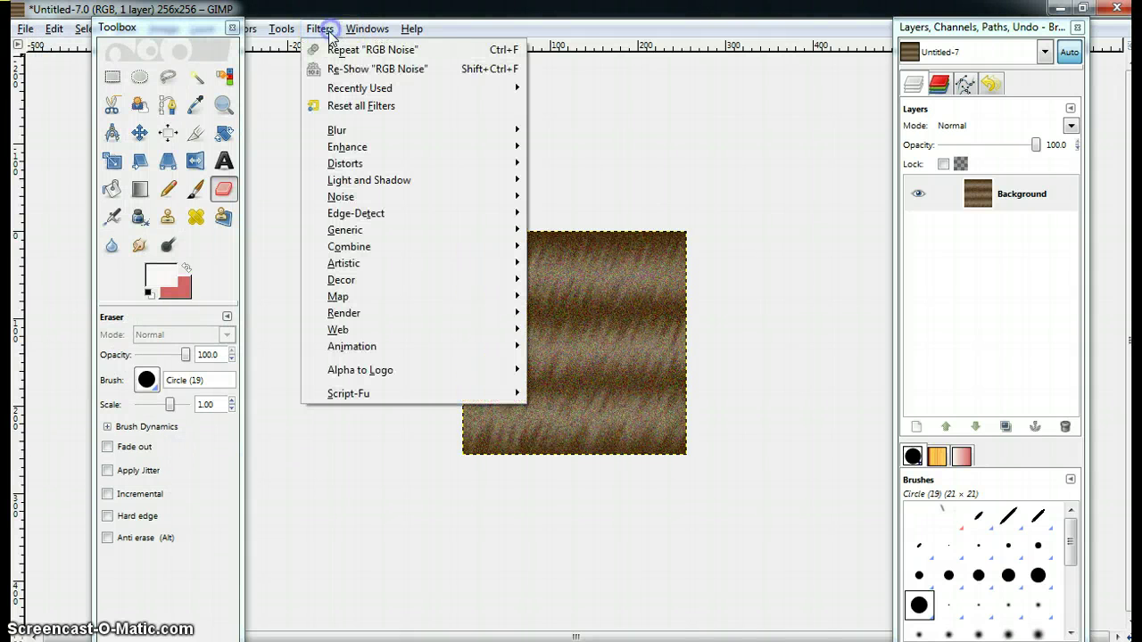
mouse_move(368, 132)
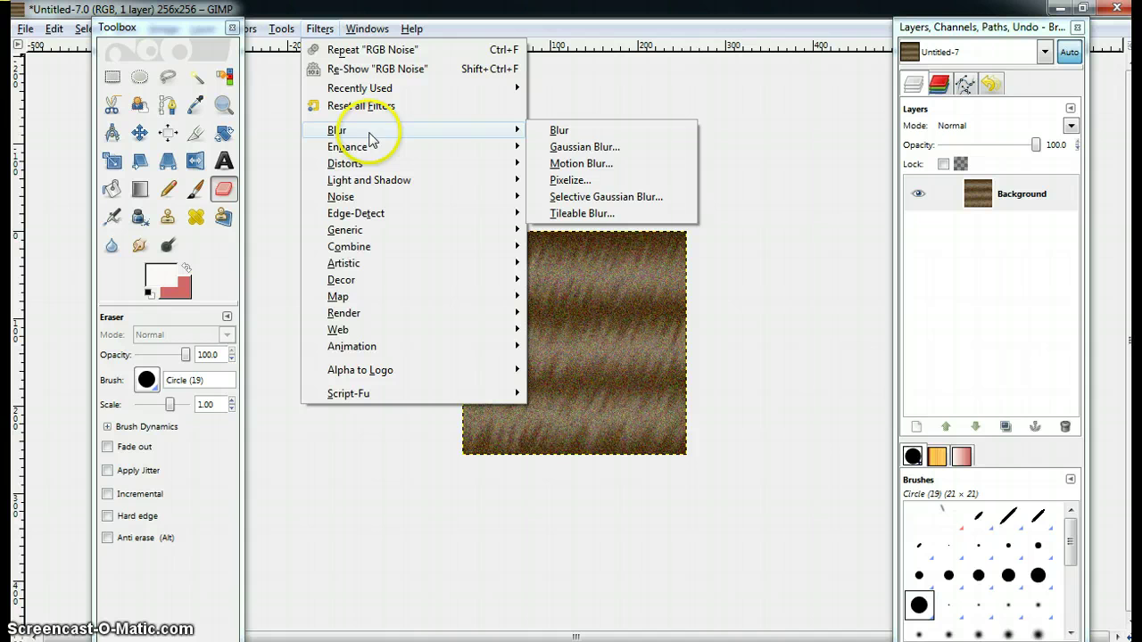
left_click(585, 146)
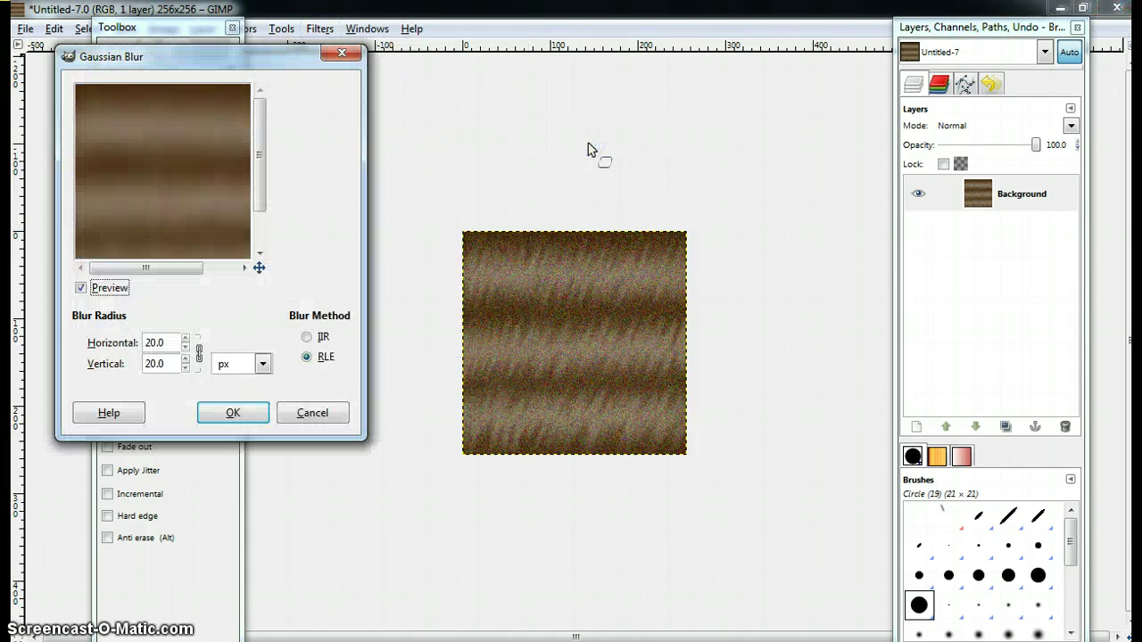
left_click(234, 408)
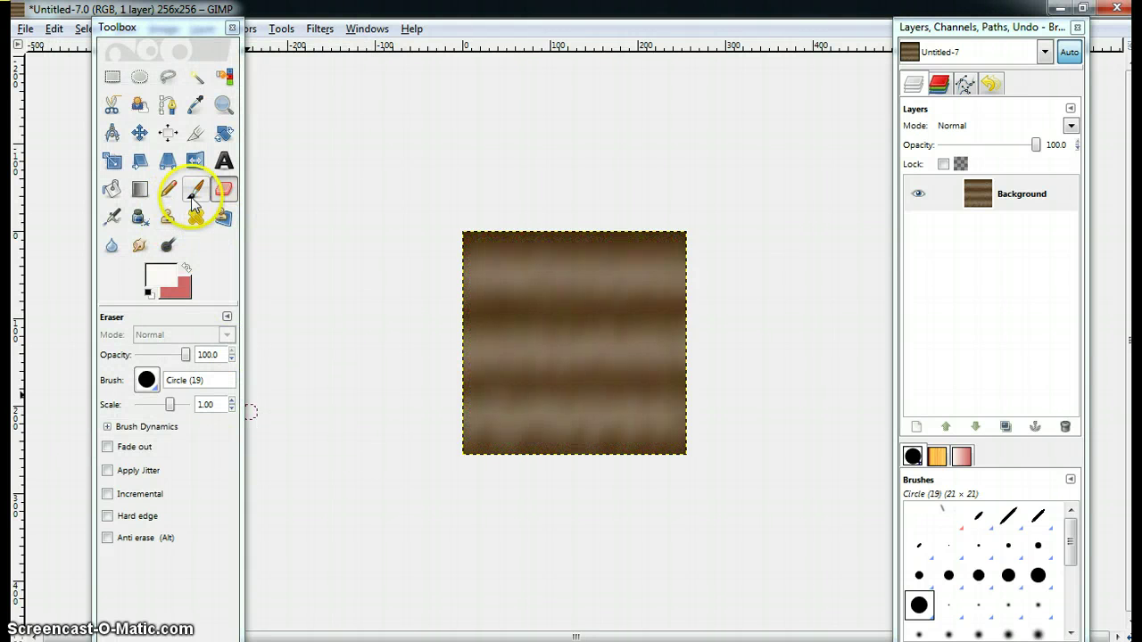
Smudge fresh diagonal strand streaks from the top-left edge to the bottom-left corner
left_click(139, 245)
left_click_drag(467, 217, 490, 248)
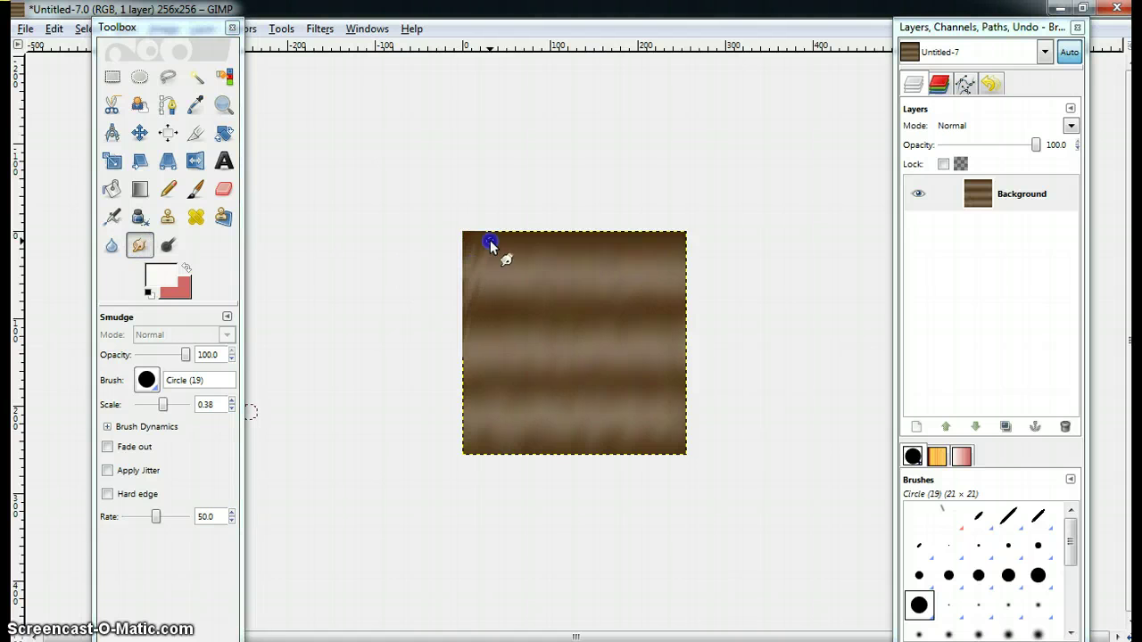
left_click_drag(485, 316, 501, 331)
mouse_move(531, 271)
left_mouse_down()
mouse_move(565, 234)
mouse_move(570, 250)
left_mouse_up()
mouse_move(556, 375)
left_mouse_down()
mouse_move(576, 312)
mouse_move(582, 341)
mouse_move(622, 262)
left_mouse_up()
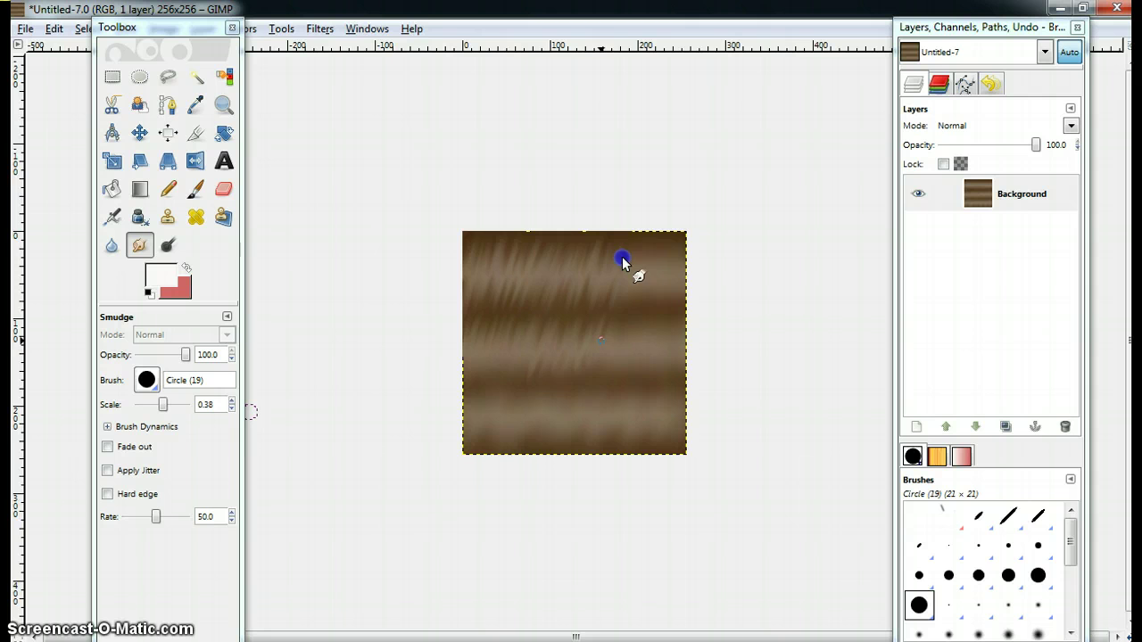
mouse_move(616, 365)
left_mouse_down()
mouse_move(676, 225)
mouse_move(688, 290)
mouse_move(694, 276)
mouse_move(706, 294)
mouse_move(694, 357)
left_mouse_up()
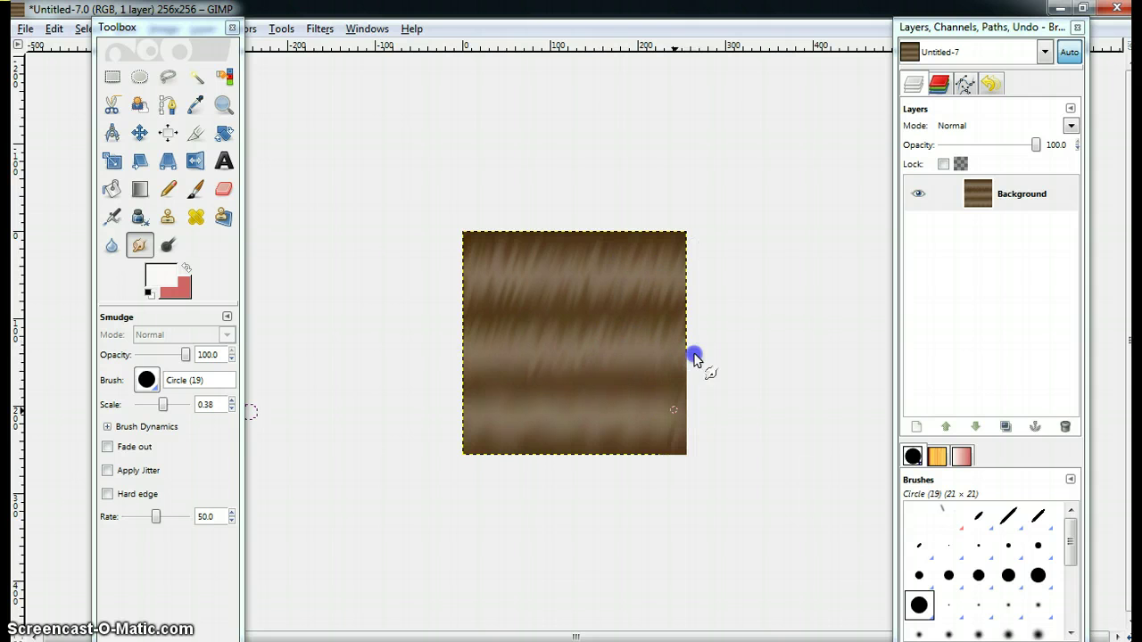
mouse_move(607, 460)
left_mouse_down()
mouse_move(573, 454)
mouse_move(596, 356)
left_mouse_up()
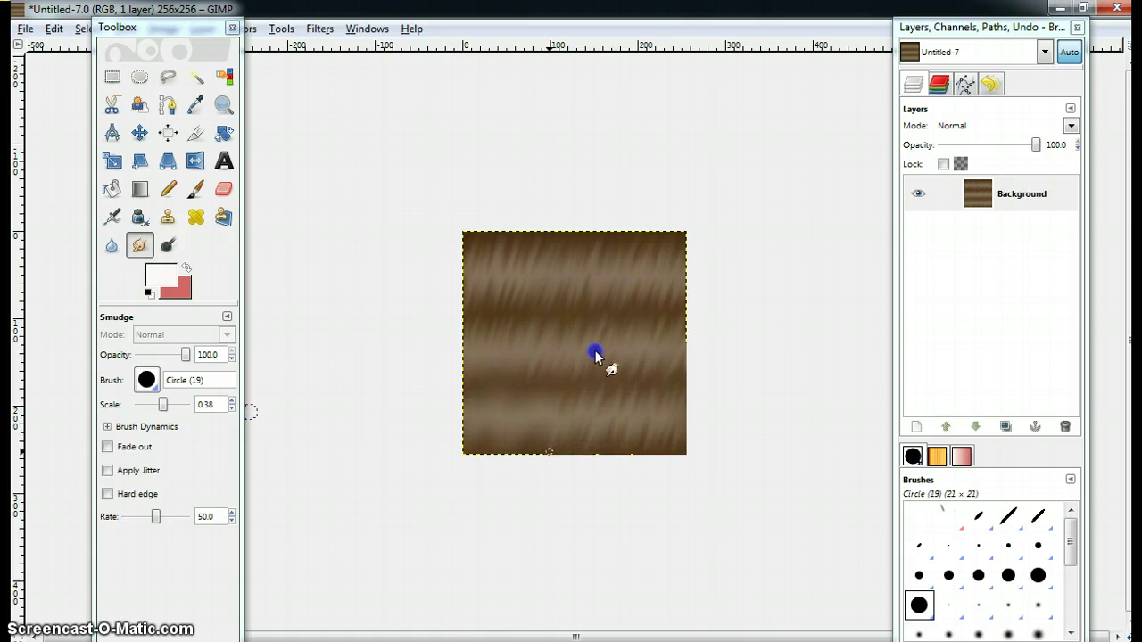
mouse_move(499, 454)
left_mouse_down()
mouse_move(473, 472)
mouse_move(479, 345)
mouse_move(447, 468)
left_mouse_up()
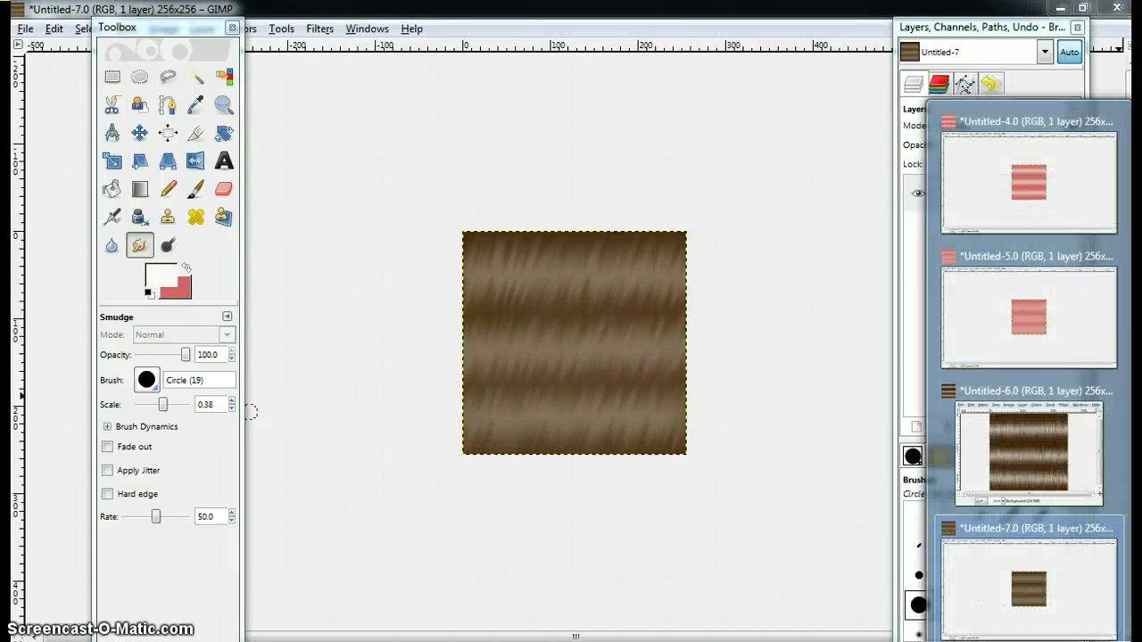
Restore the Untitled-6 texture window and place it to the right of Untitled-7
mouse_move(1056, 553)
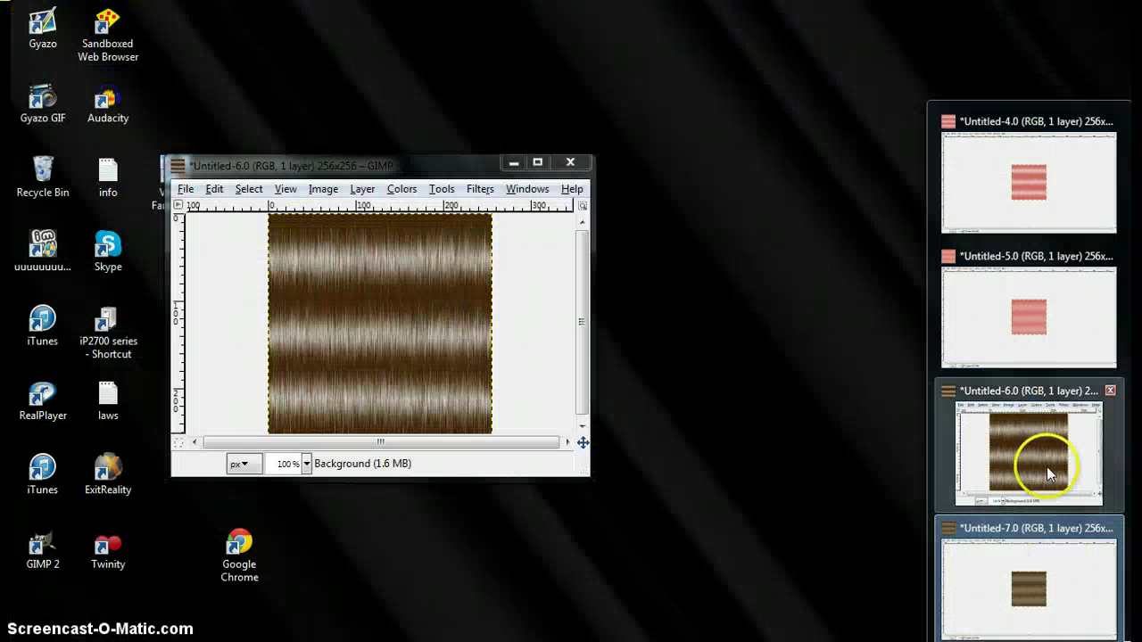
left_click(976, 469)
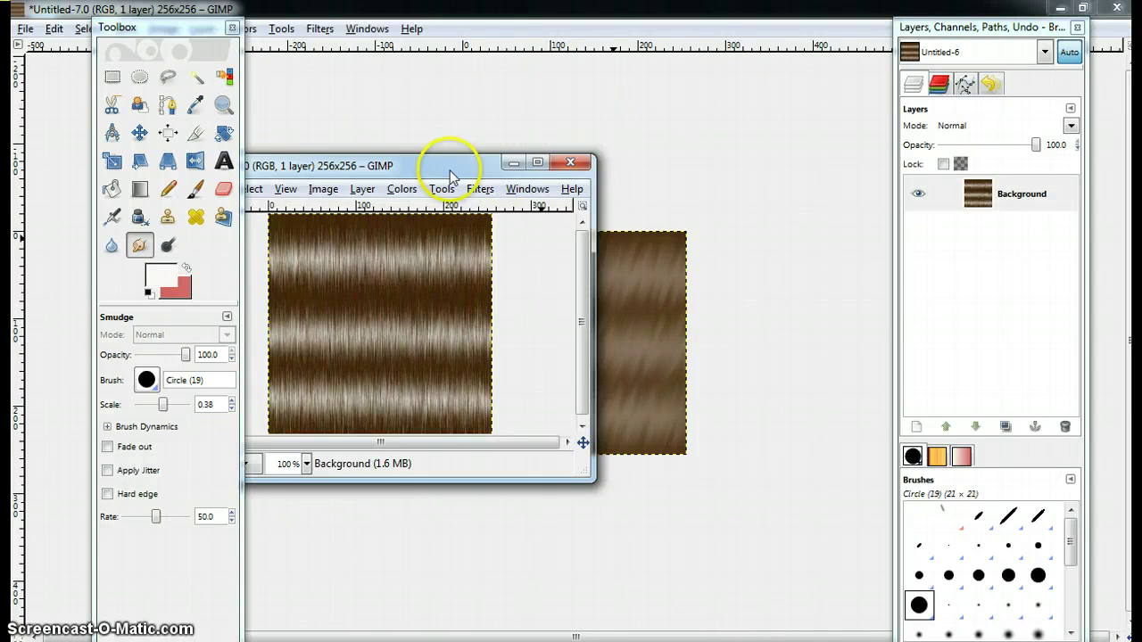
left_click_drag(442, 169, 665, 107)
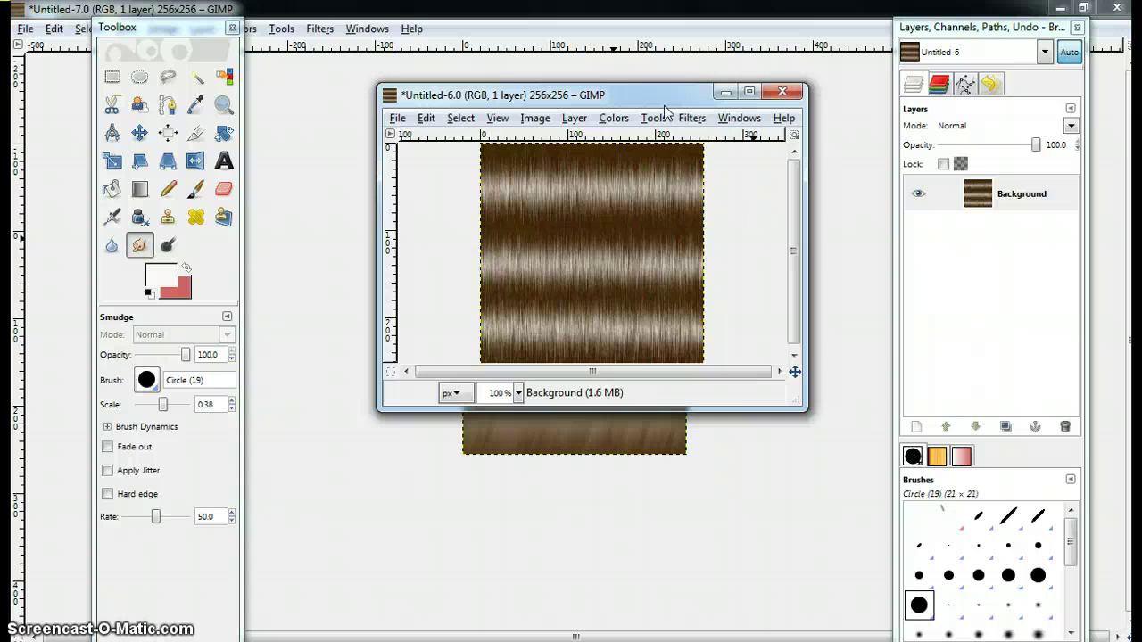
left_click_drag(662, 99, 988, 93)
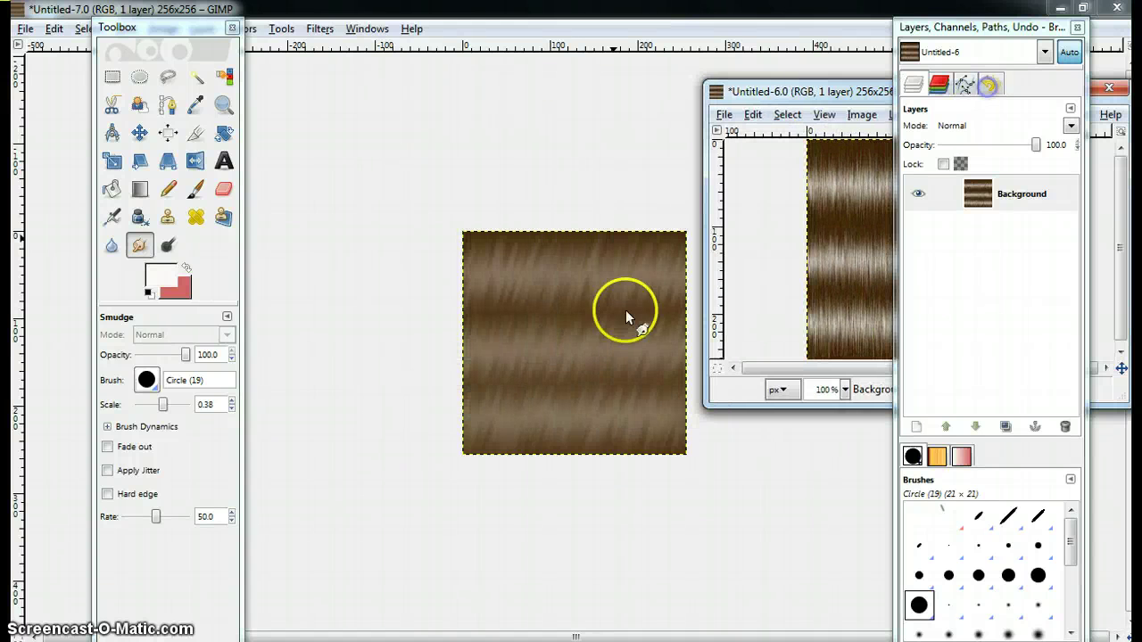